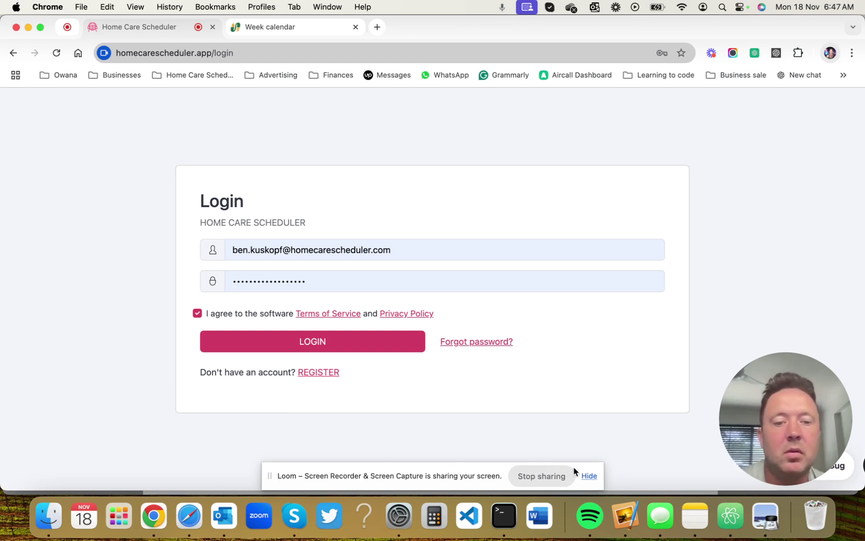
Hide the screen-sharing notice and log in to Home Care Scheduler with the prefilled credentials.
click(588, 477)
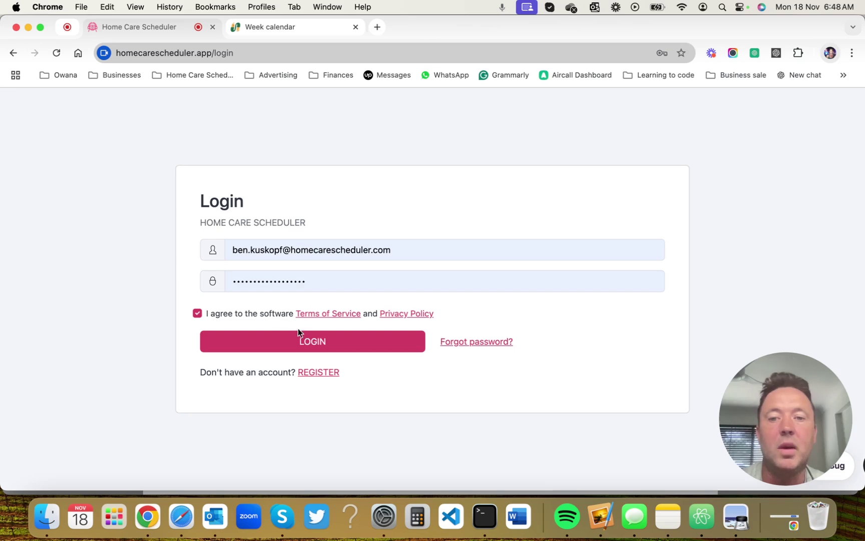
click(316, 345)
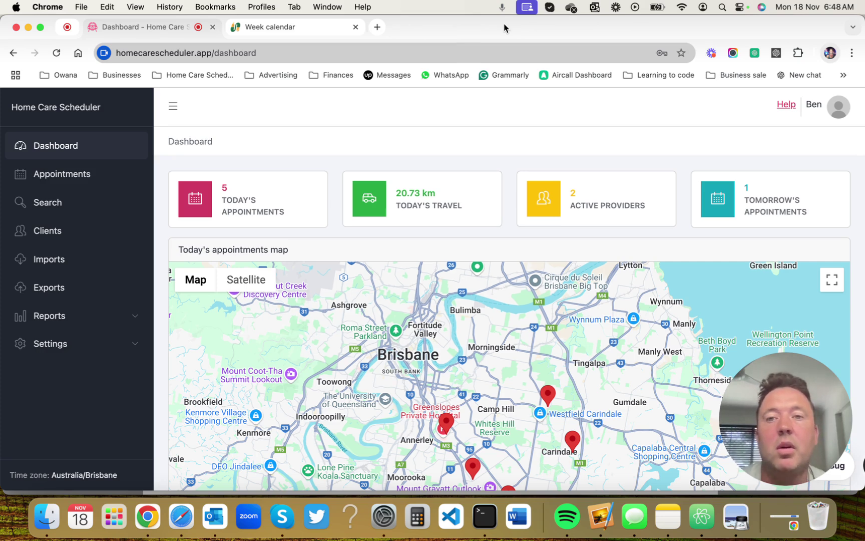
Switch to the Splose week calendar and examine the home visits booked for Monday 18 and Tuesday 19 November 2024.
click(319, 26)
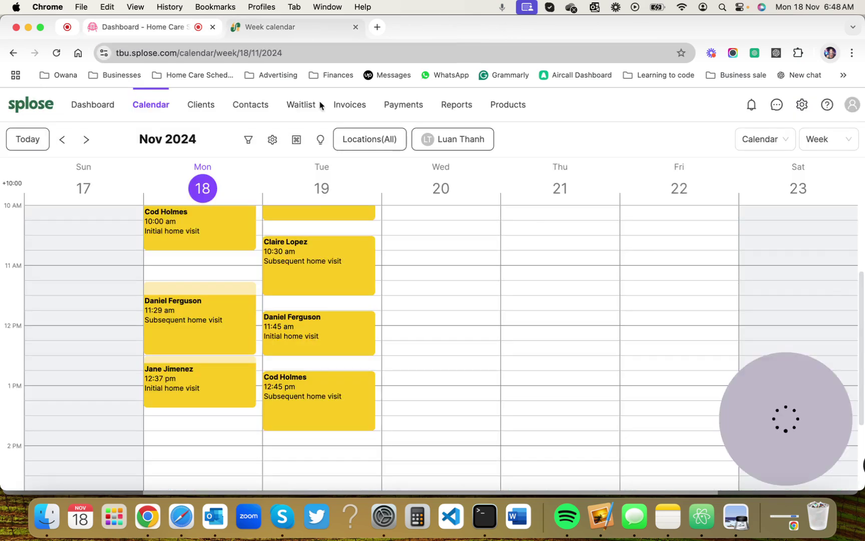
scroll(323, 306, up, 5)
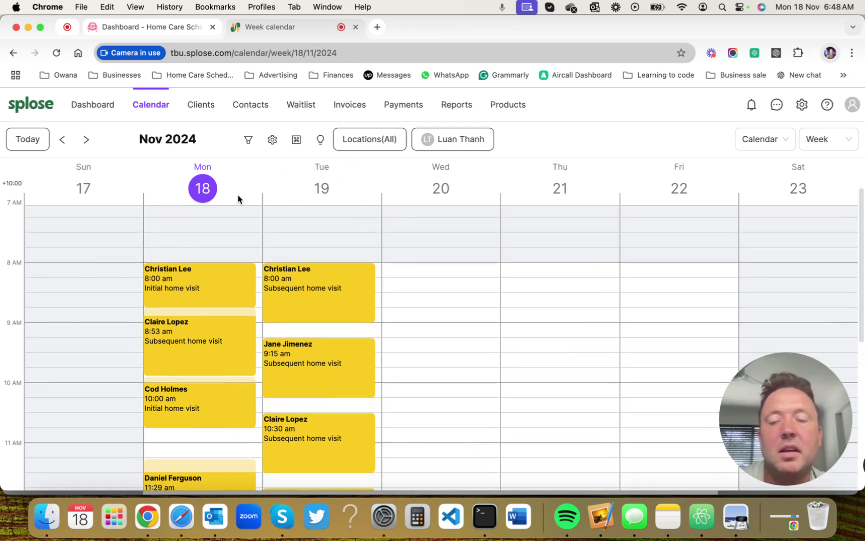
scroll(191, 372, down, 3)
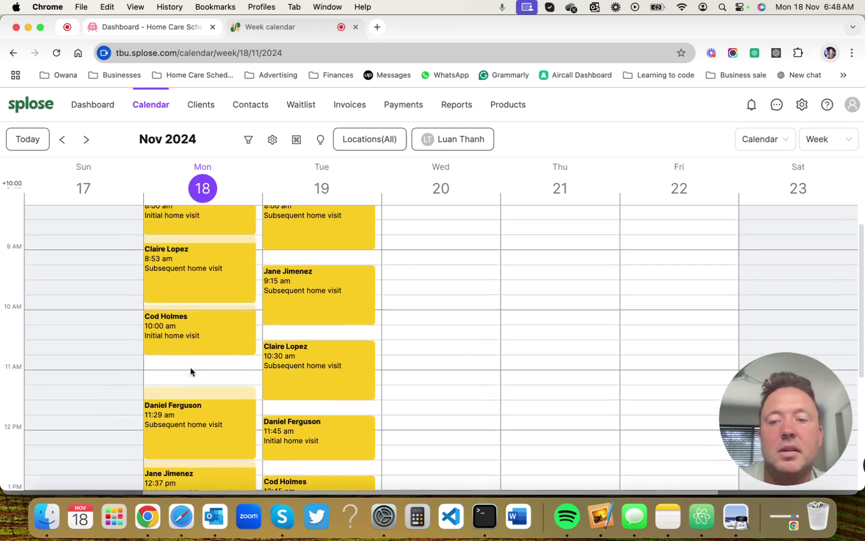
scroll(191, 373, up, 3)
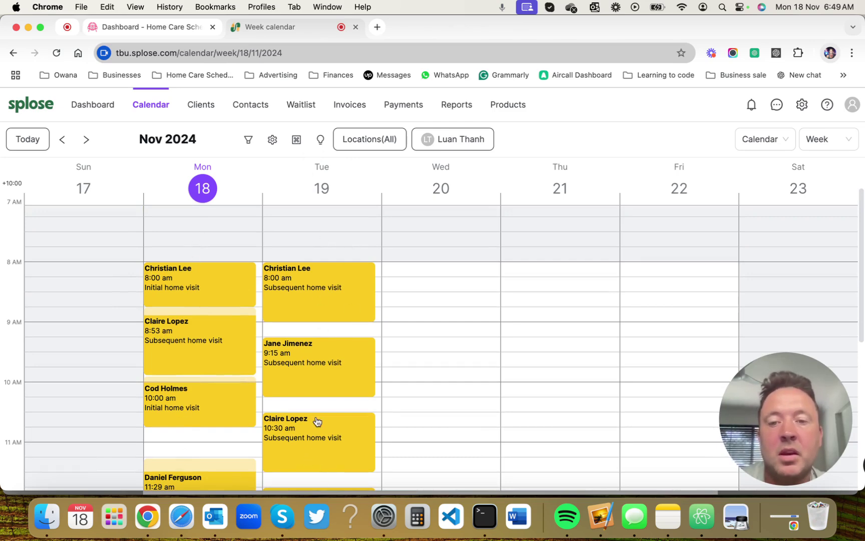
scroll(317, 422, down, 5)
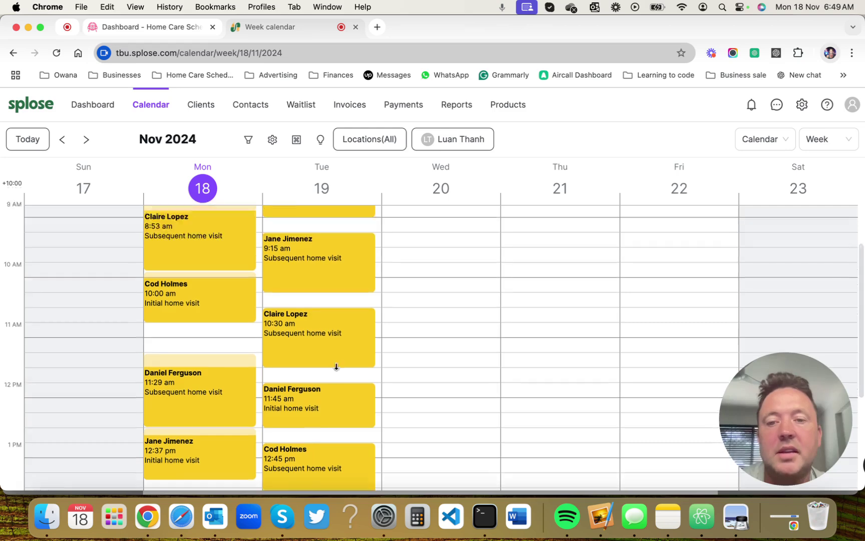
scroll(356, 305, up, 3)
scroll(332, 346, down, 1)
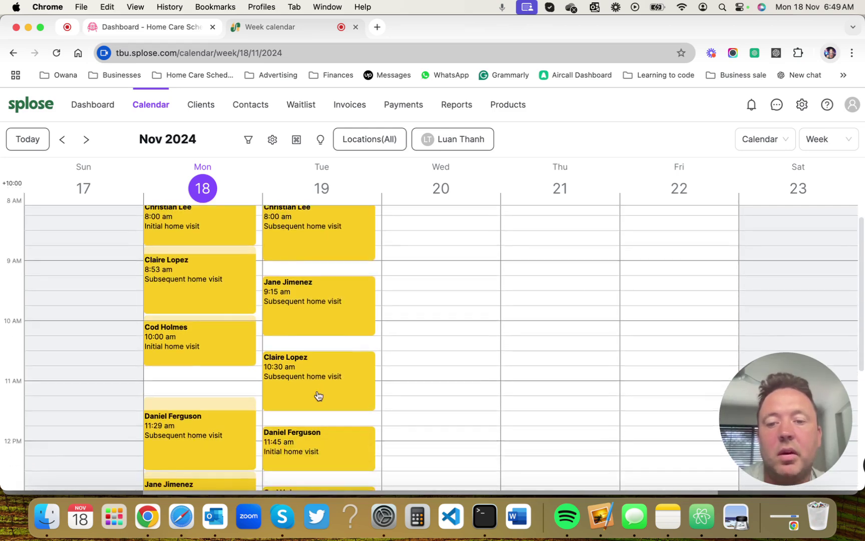
scroll(317, 397, down, 5)
scroll(338, 326, up, 5)
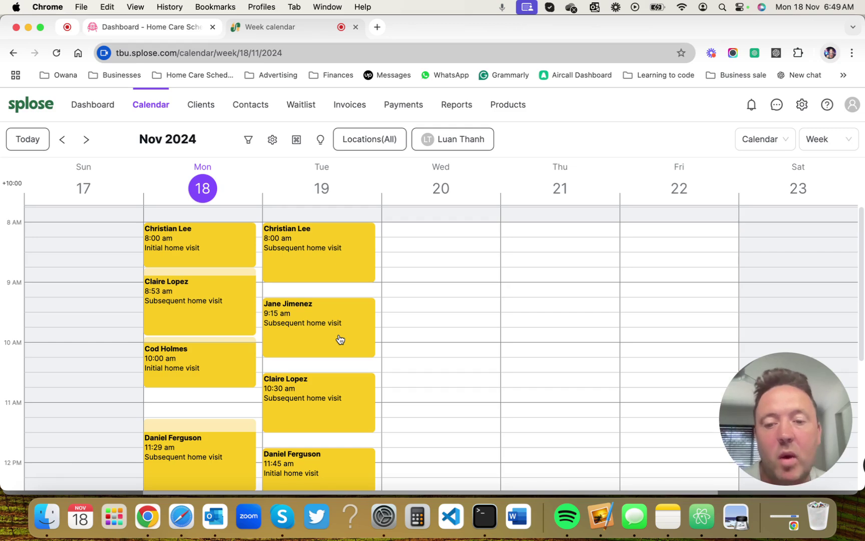
View the details of the 8:00 am subsequent home visit on Tuesday 19 November, and close them.
click(329, 251)
click(643, 284)
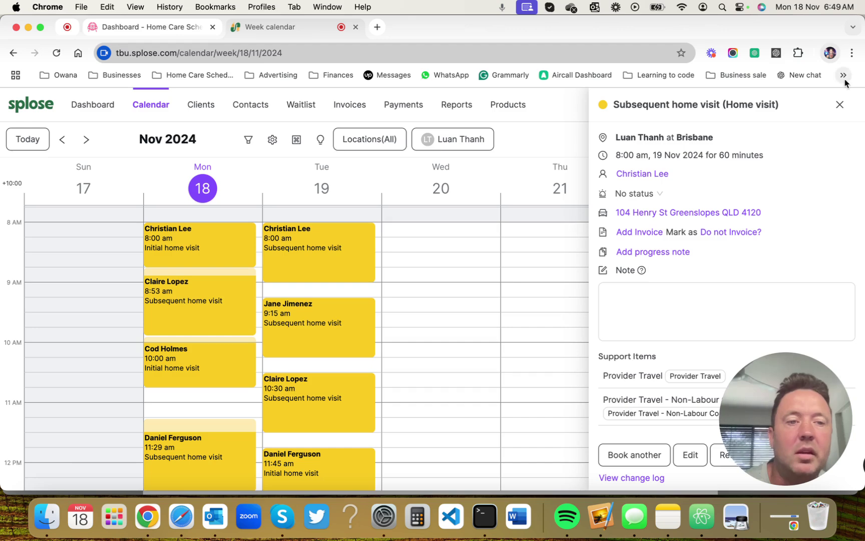
click(839, 106)
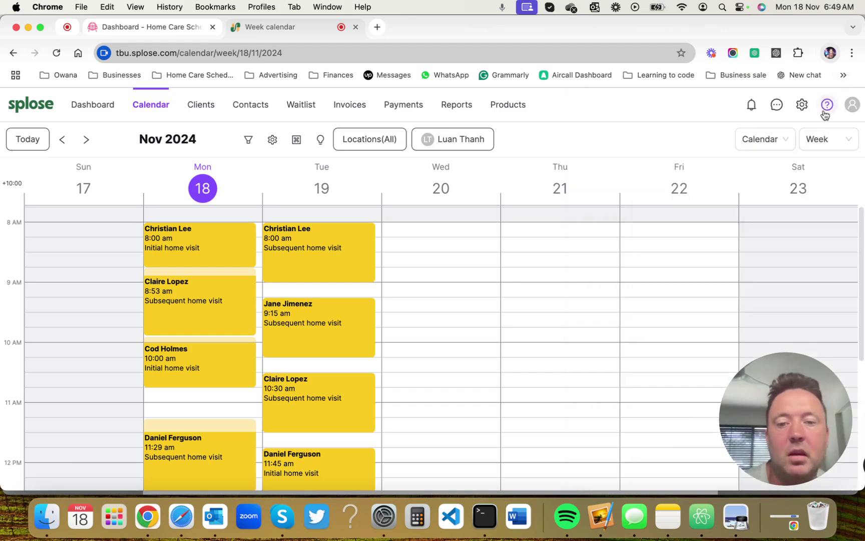
Switch back to Home Care Scheduler and check the provider integration info in the settings.
click(143, 20)
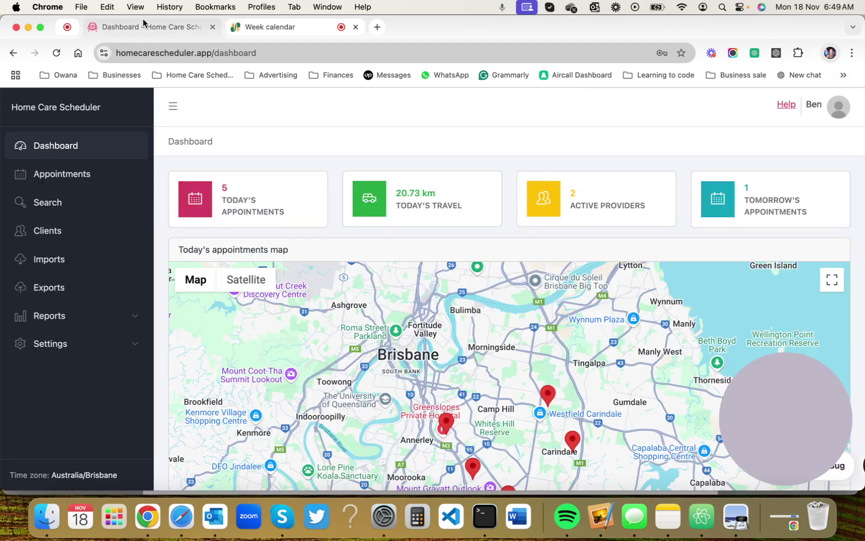
click(58, 260)
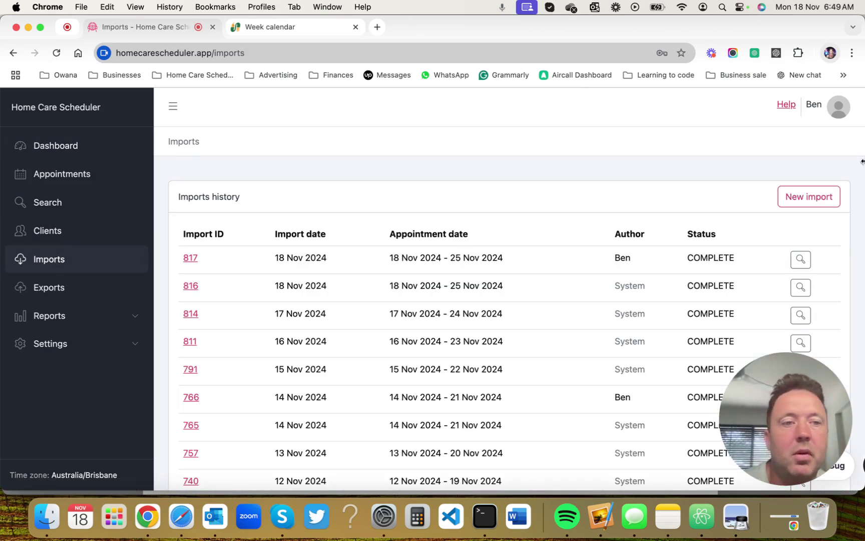
click(60, 345)
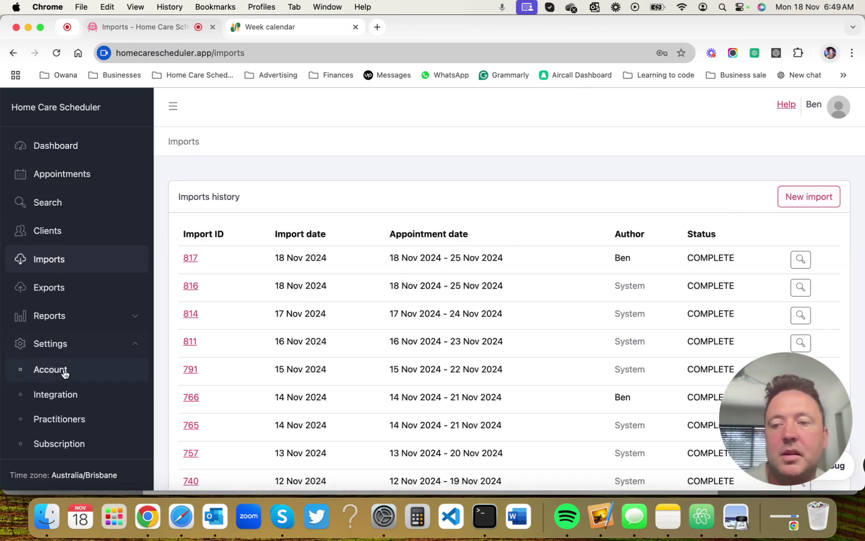
click(65, 395)
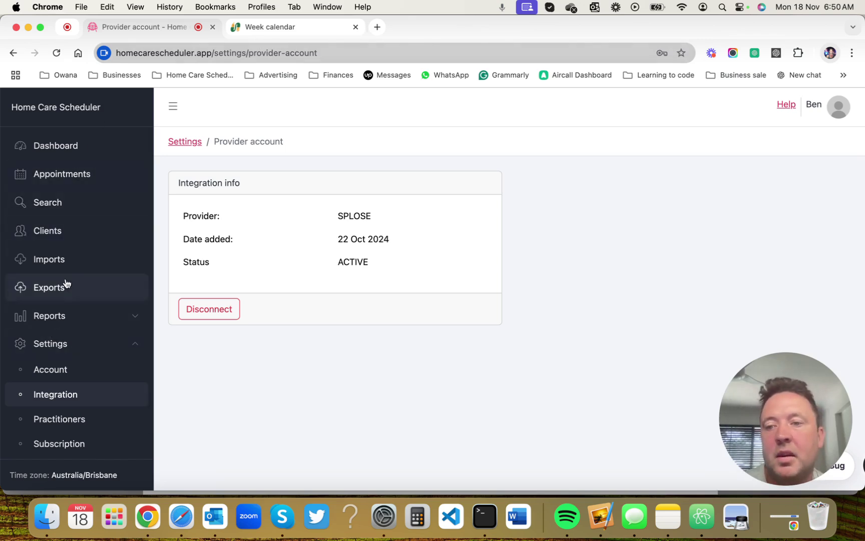
Create a new import of all appointments found for 18 Nov 2024 to 25 Nov 2024, and confirm it.
click(63, 257)
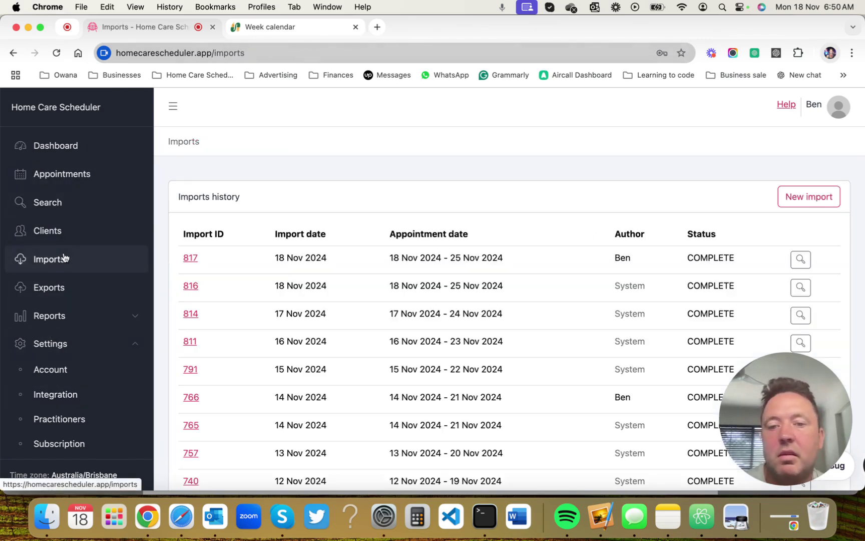
click(799, 197)
click(216, 455)
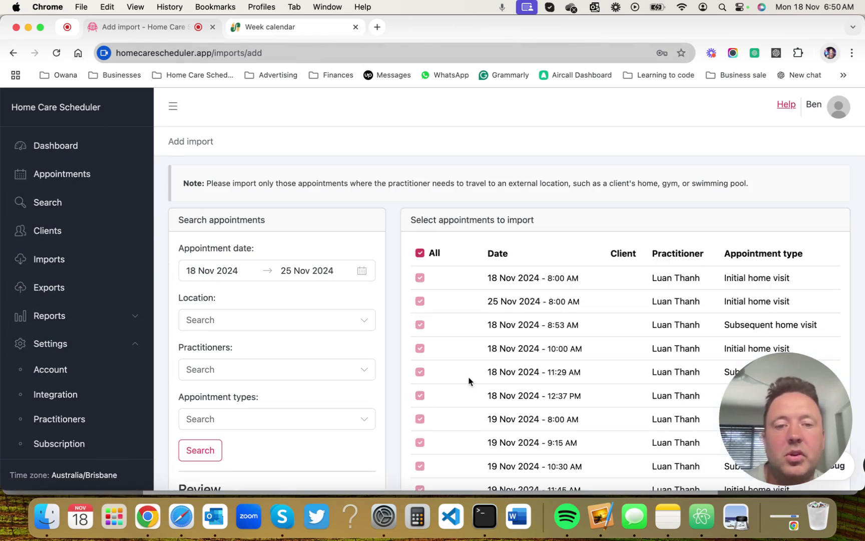
scroll(469, 380, down, 3)
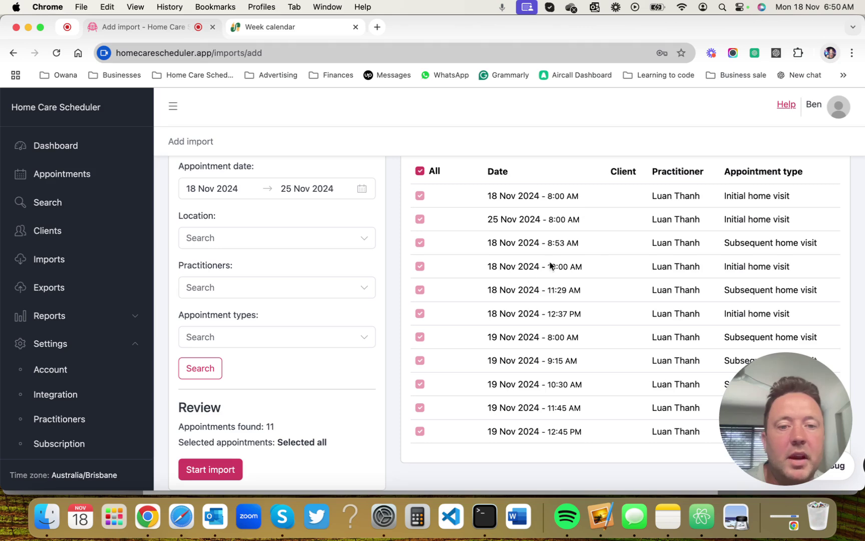
click(226, 471)
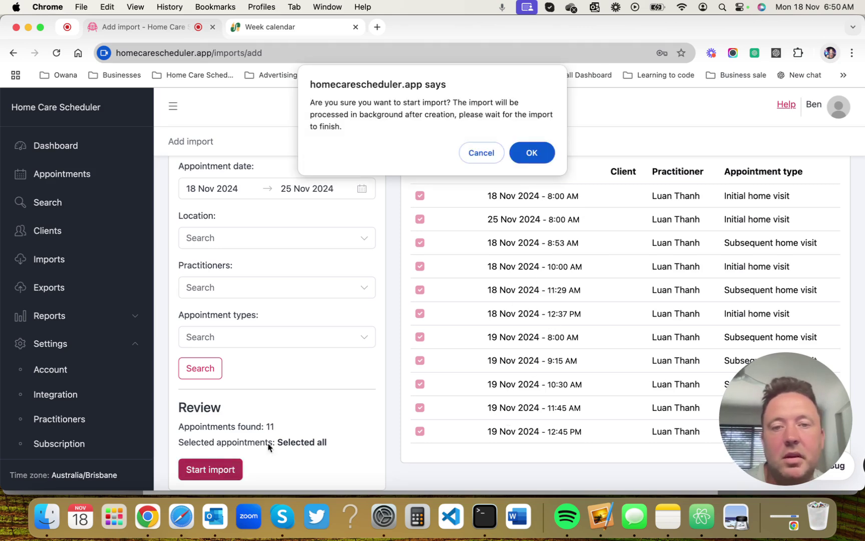
click(533, 156)
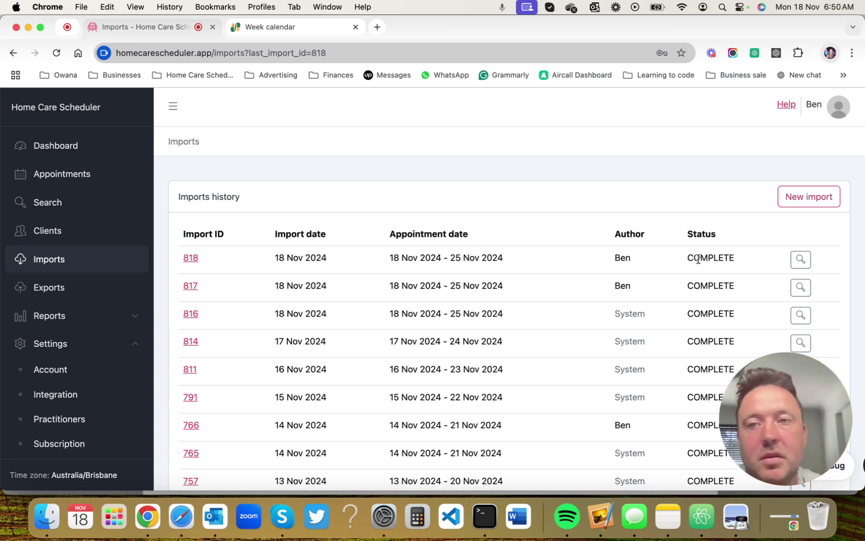
Show the practitioner's appointments for 19 Nov 2024.
click(60, 173)
click(328, 210)
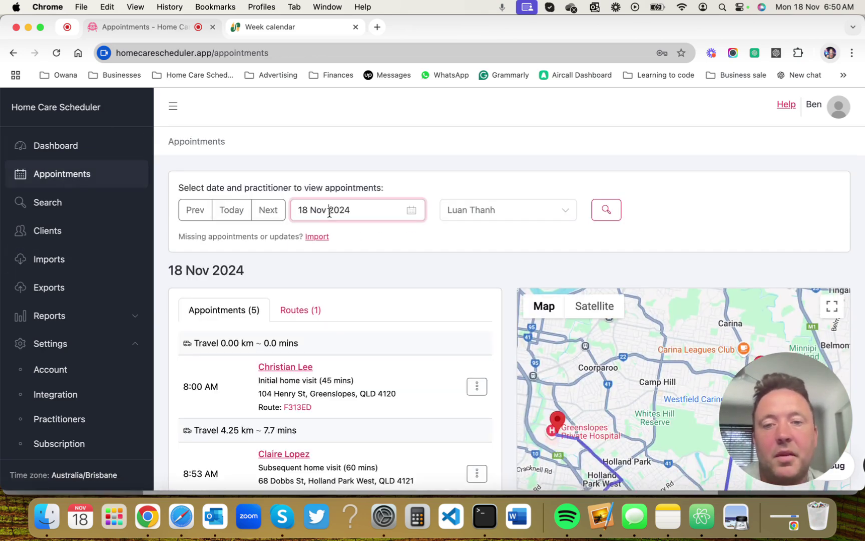
click(337, 379)
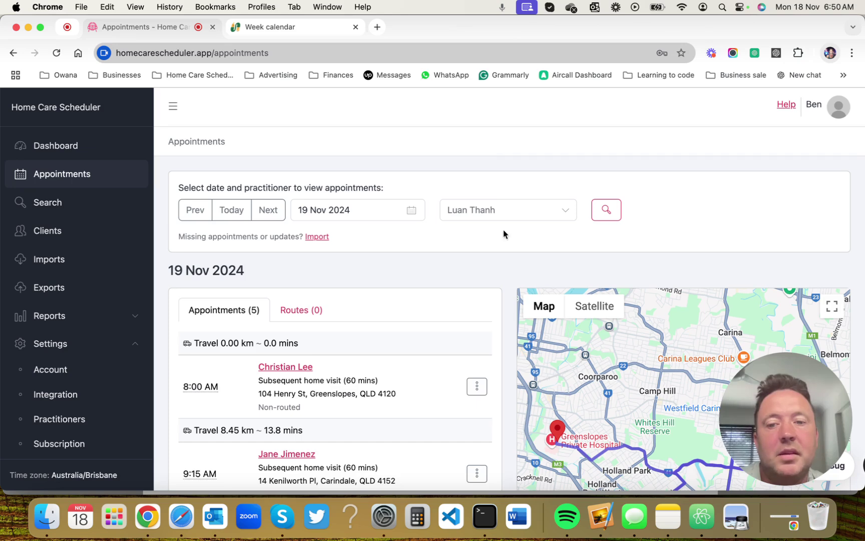
Examine the 19 Nov appointments, the travel distance and time between visits, the route map and the travel summary.
scroll(374, 368, down, 3)
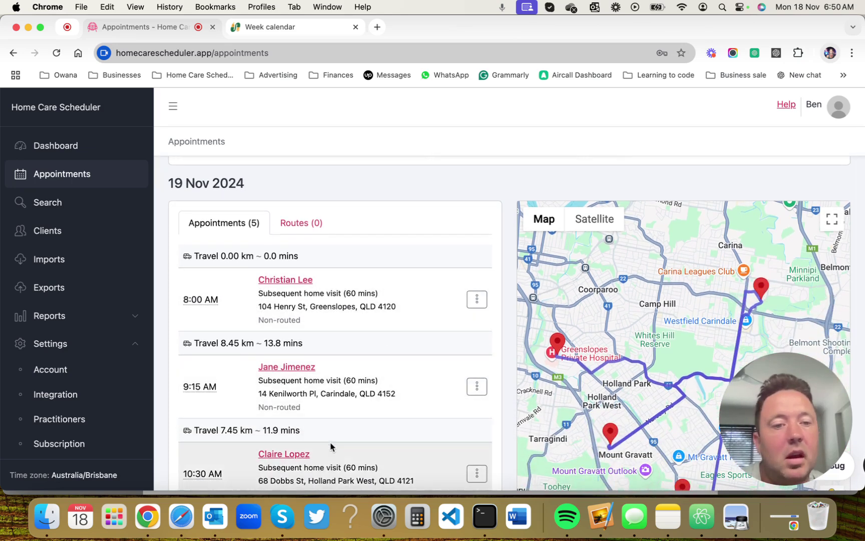
scroll(331, 446, down, 4)
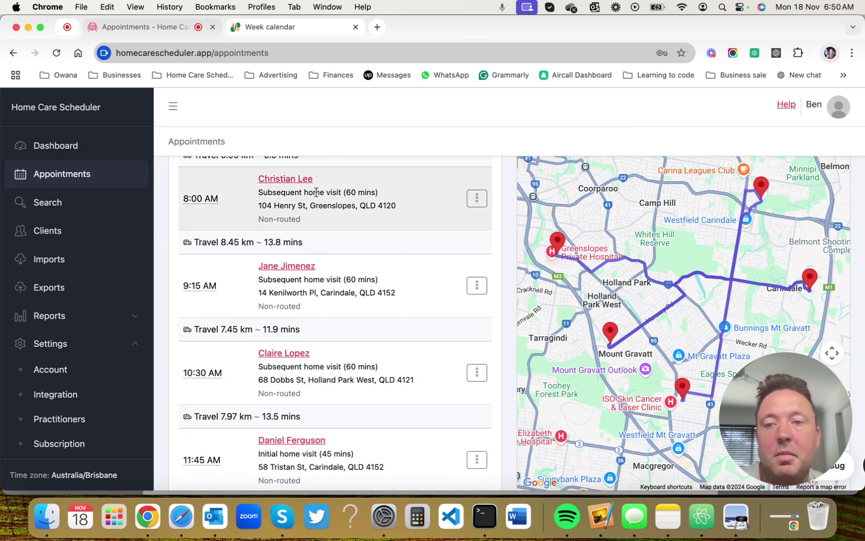
scroll(315, 309, up, 4)
scroll(315, 313, down, 4)
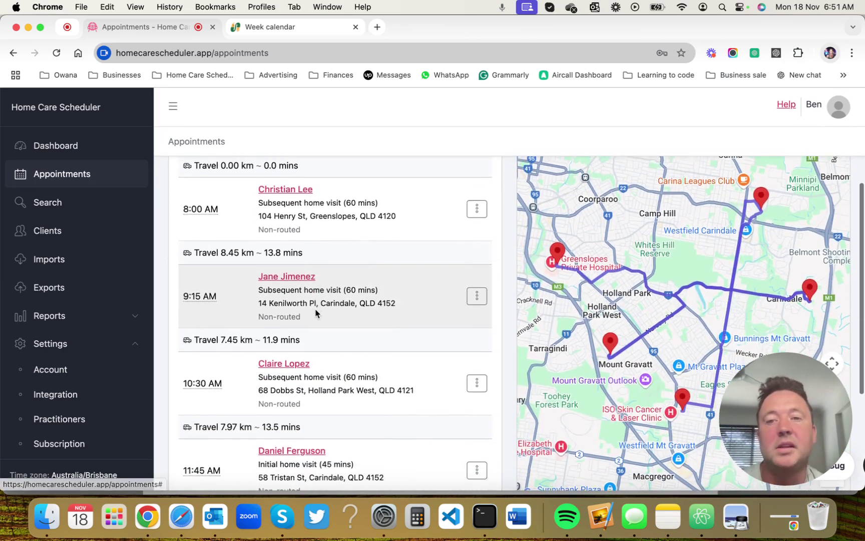
scroll(316, 313, down, 1)
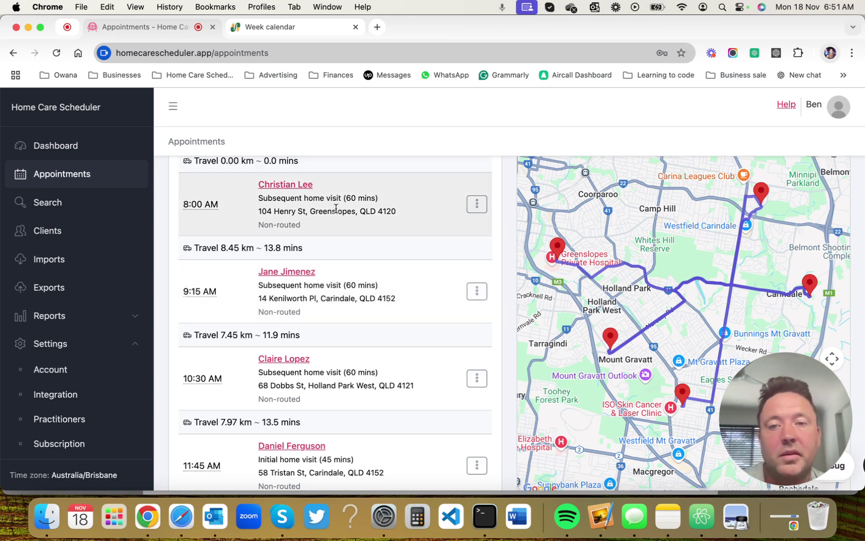
scroll(336, 208, up, 1)
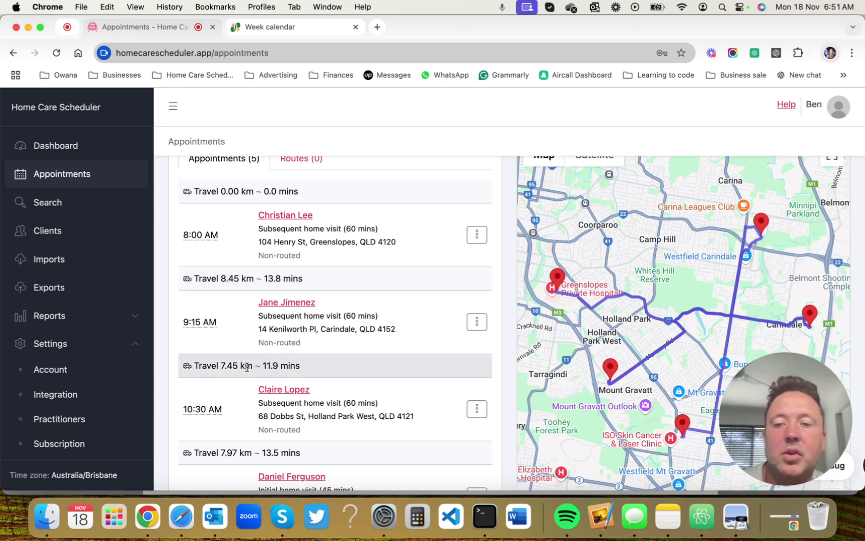
scroll(335, 351, down, 5)
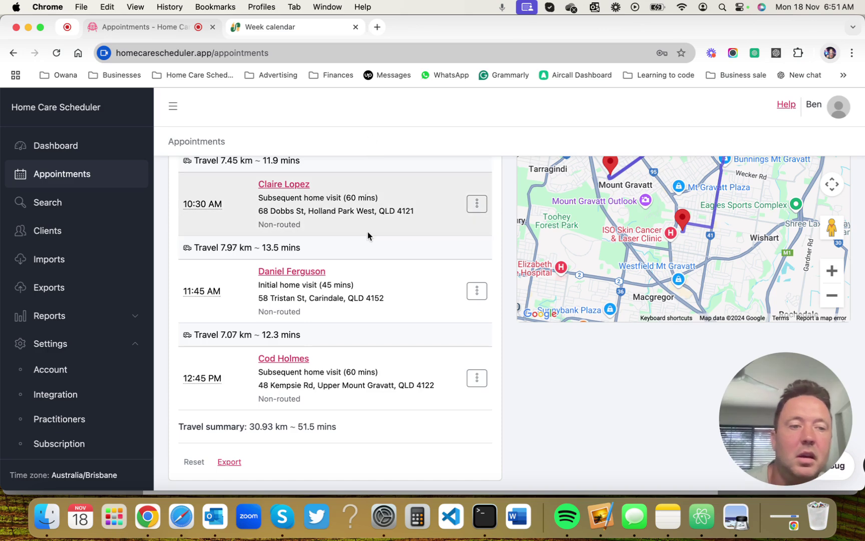
scroll(368, 231, up, 5)
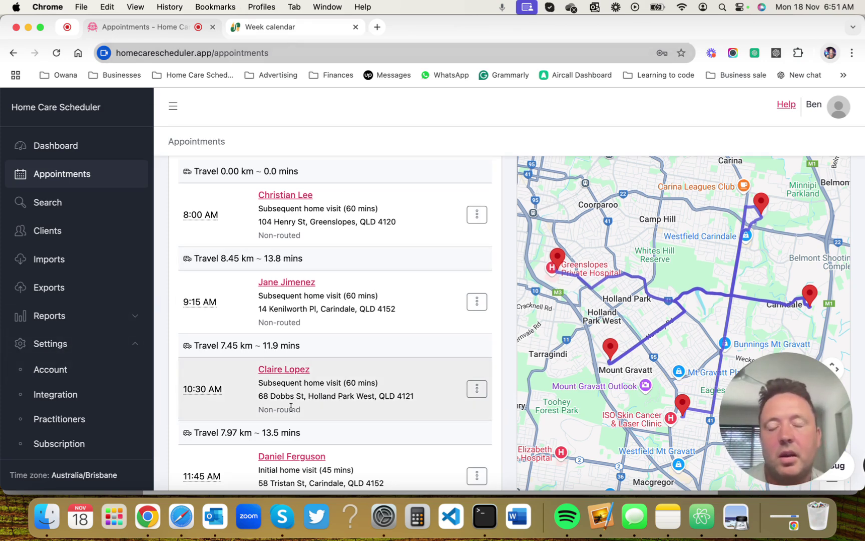
scroll(333, 223, up, 3)
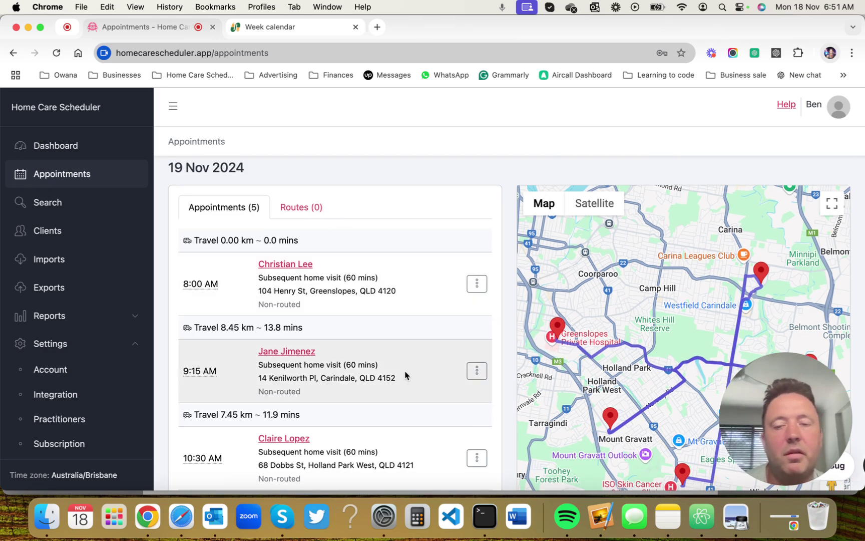
scroll(406, 374, down, 2)
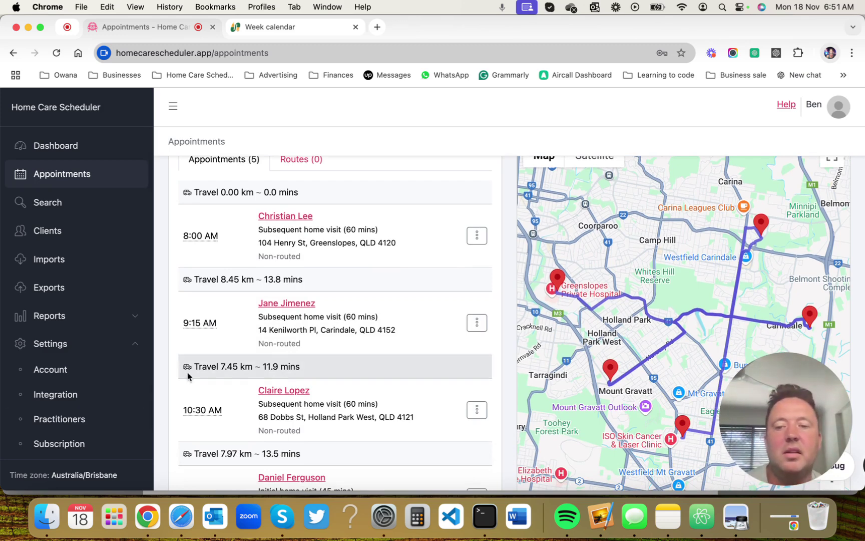
scroll(188, 372, down, 8)
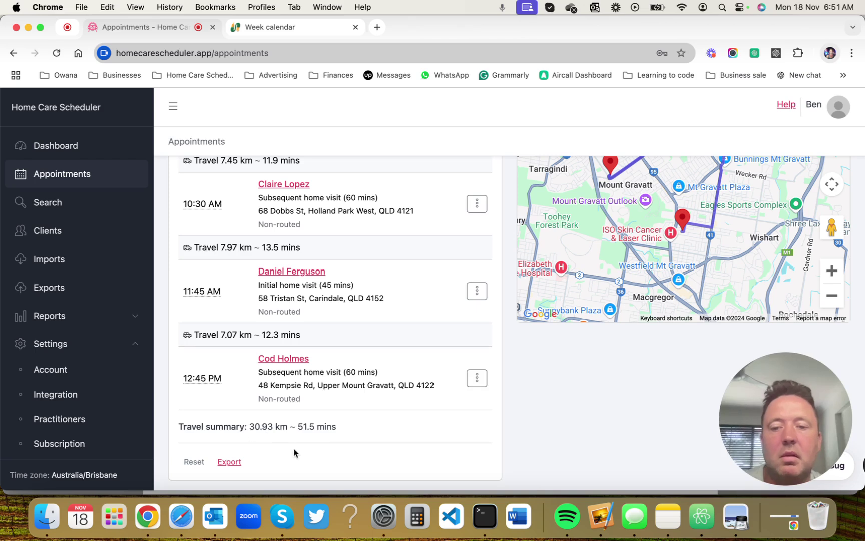
Collapse the settings list and switch to Preview to view the screenshot of the daily appointment schedule email.
click(44, 344)
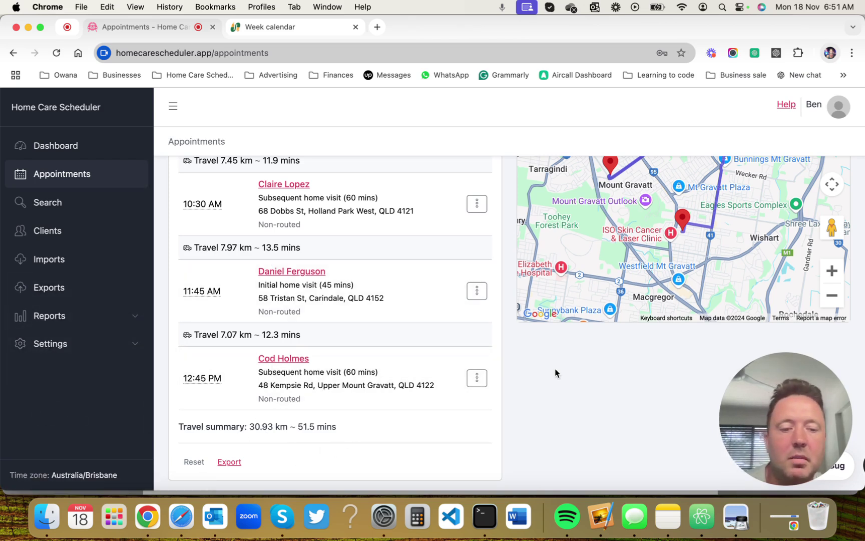
scroll(383, 265, up, 7)
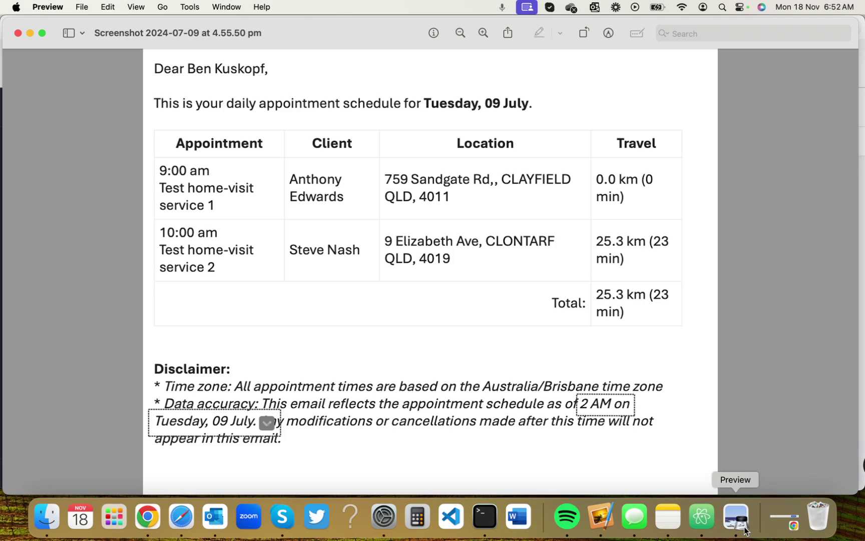
click(736, 516)
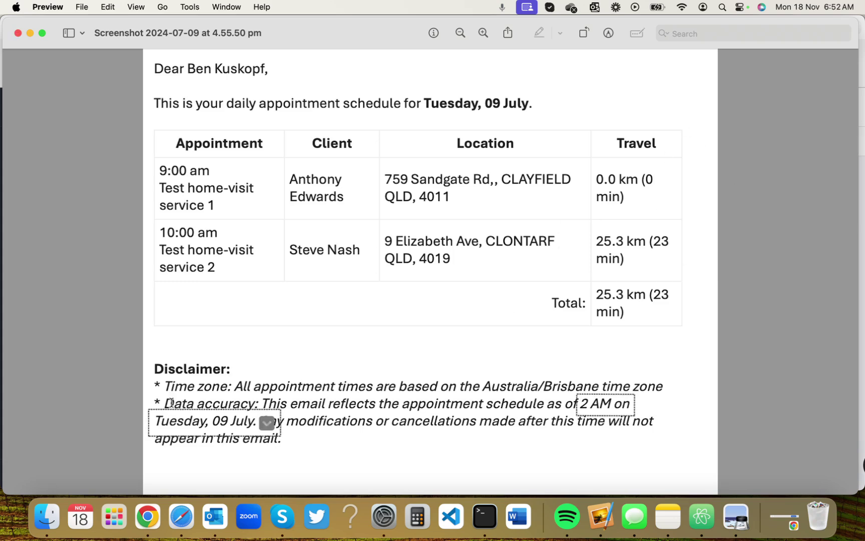
Switch back to Home Care Scheduler in Chrome and create a draft route from the 19 Nov 2024 appointments.
click(147, 516)
scroll(395, 309, down, 5)
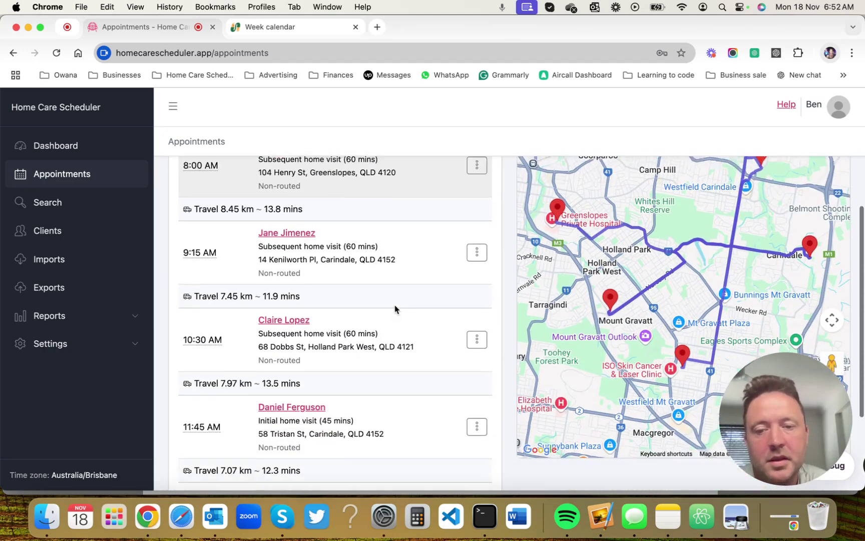
scroll(418, 246, up, 5)
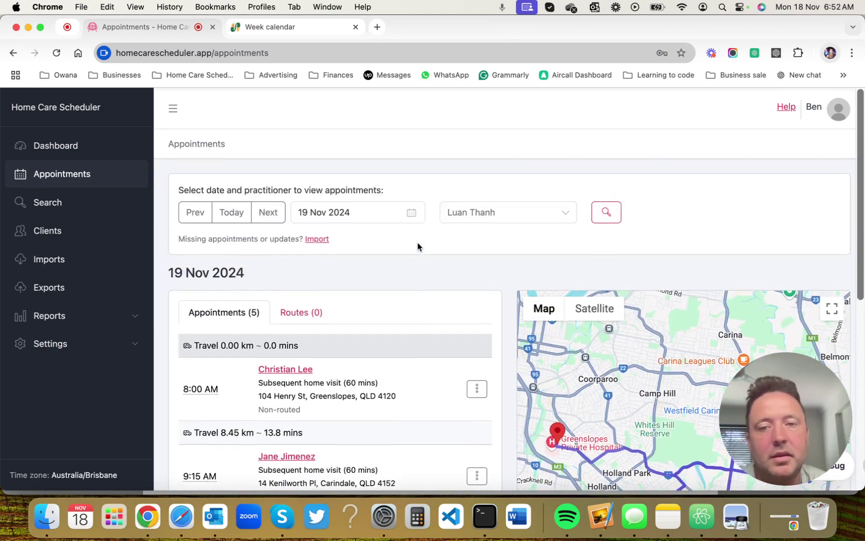
click(295, 310)
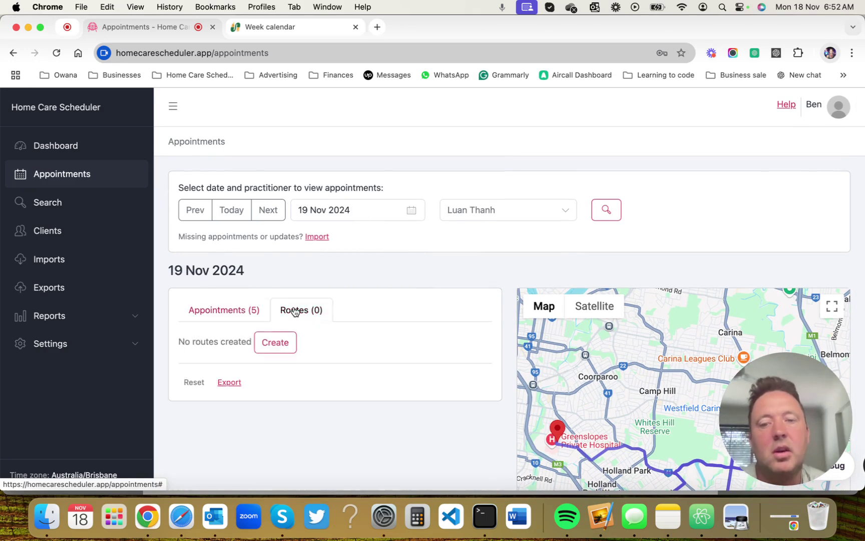
click(275, 343)
scroll(385, 414, down, 1)
scroll(386, 414, down, 2)
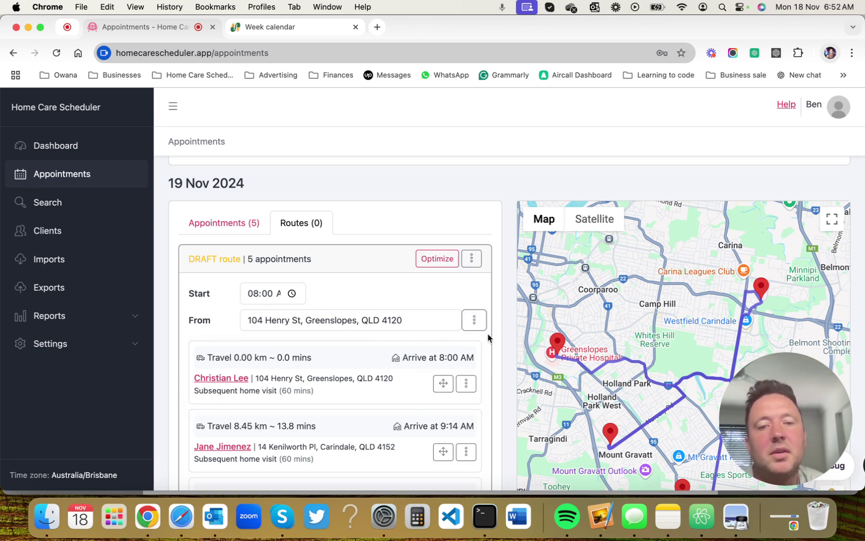
Check the options for the draft route's starting location, keep the existing address, and save the route with its visits optimized.
click(476, 321)
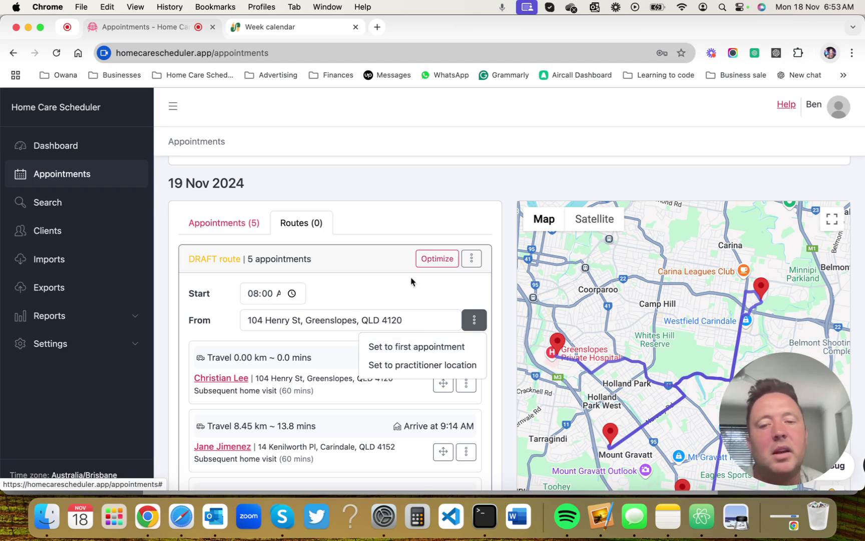
click(394, 286)
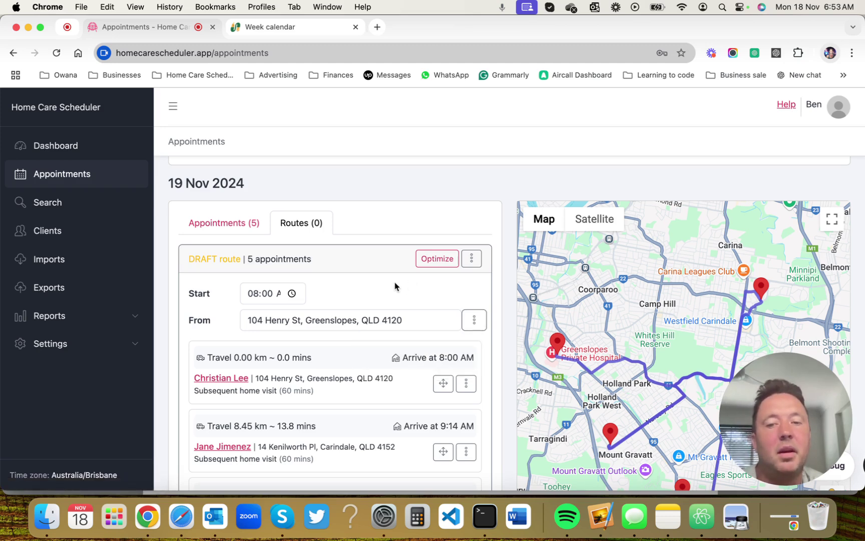
click(436, 266)
scroll(355, 348, down, 6)
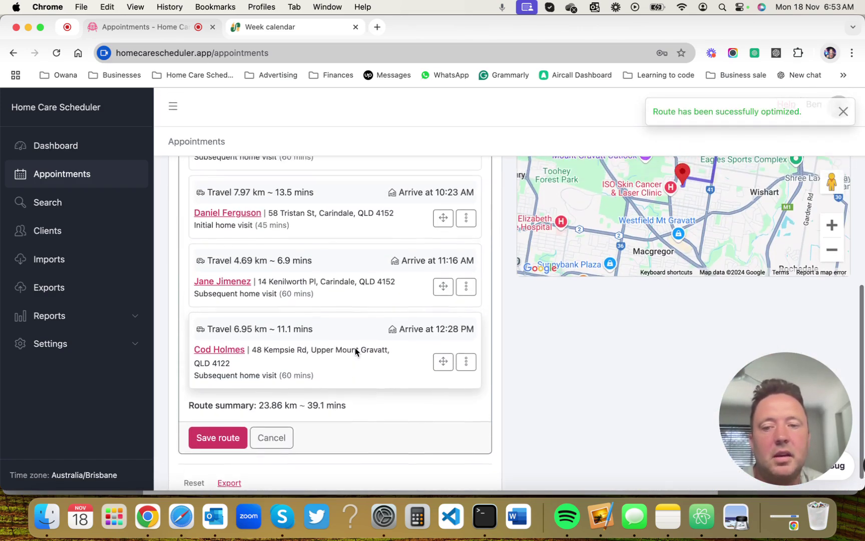
click(225, 443)
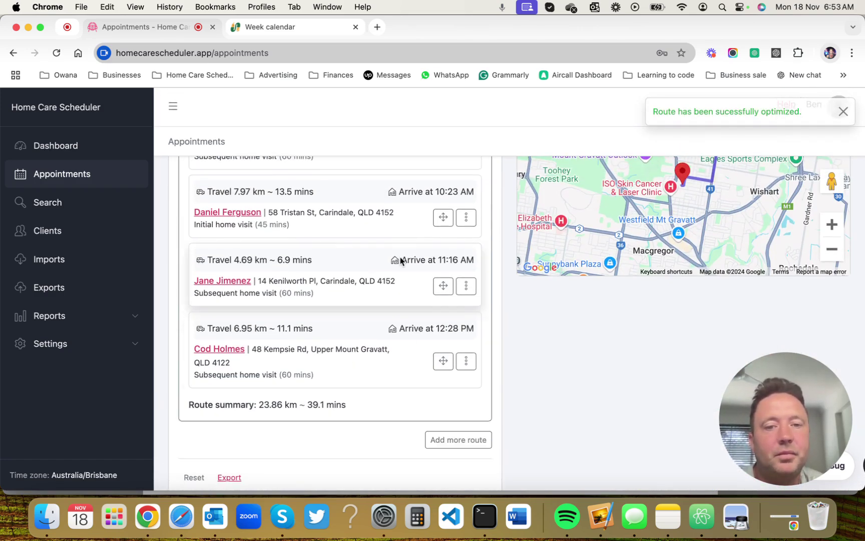
Add a 30-minute break after the initial home visit that arrives at 10:23 AM in the saved route.
scroll(619, 260, up, 5)
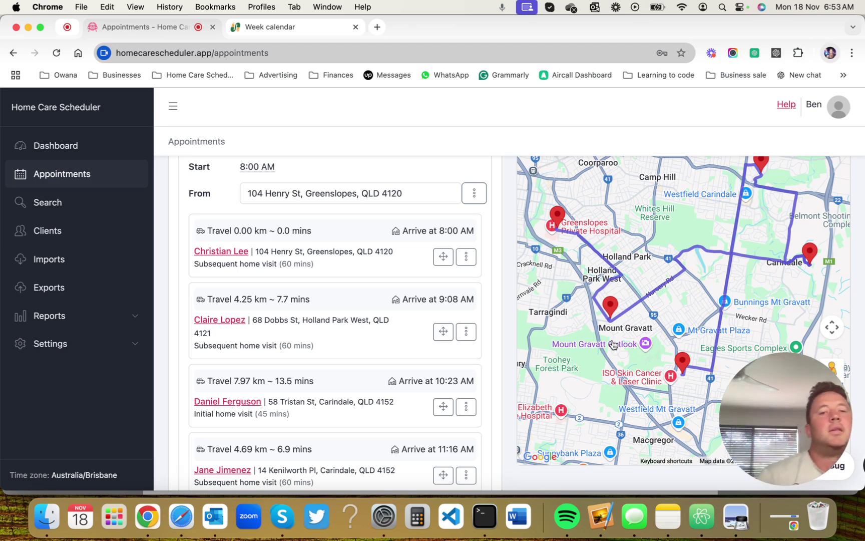
scroll(330, 371, down, 5)
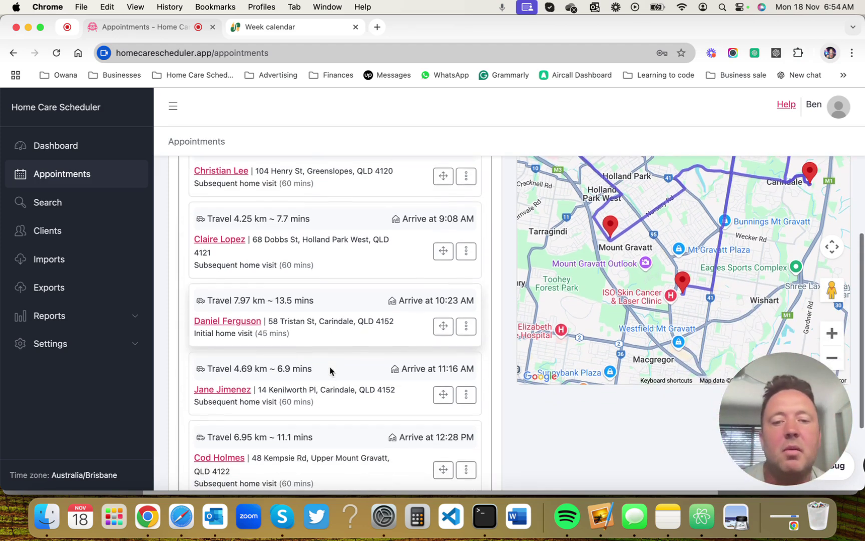
scroll(377, 299, up, 5)
scroll(379, 301, up, 1)
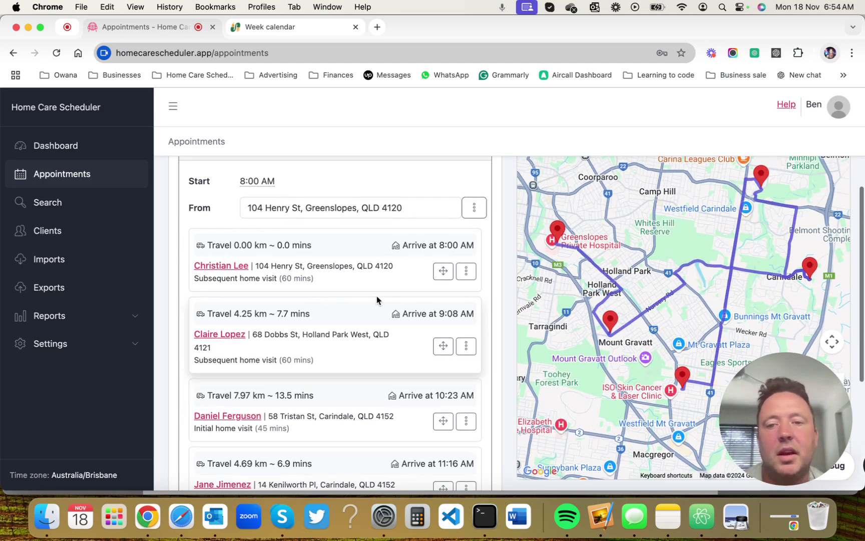
scroll(379, 301, down, 4)
click(466, 324)
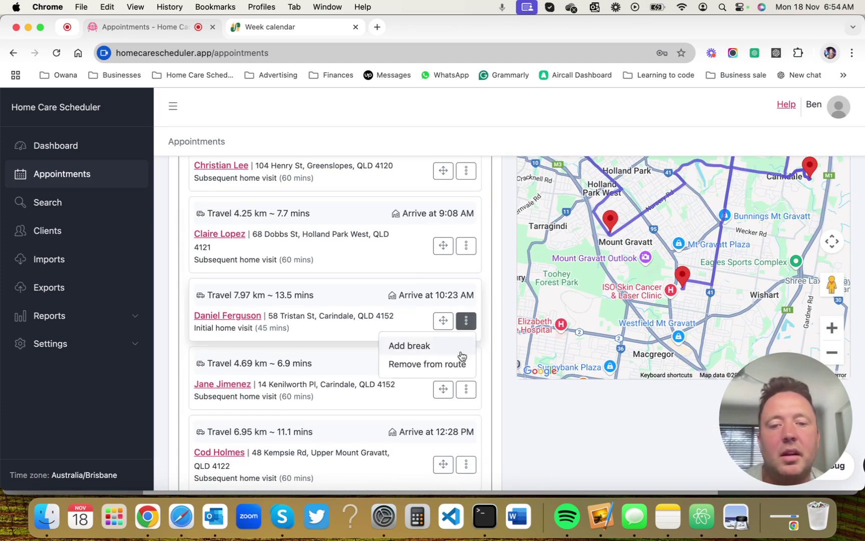
click(460, 347)
click(271, 348)
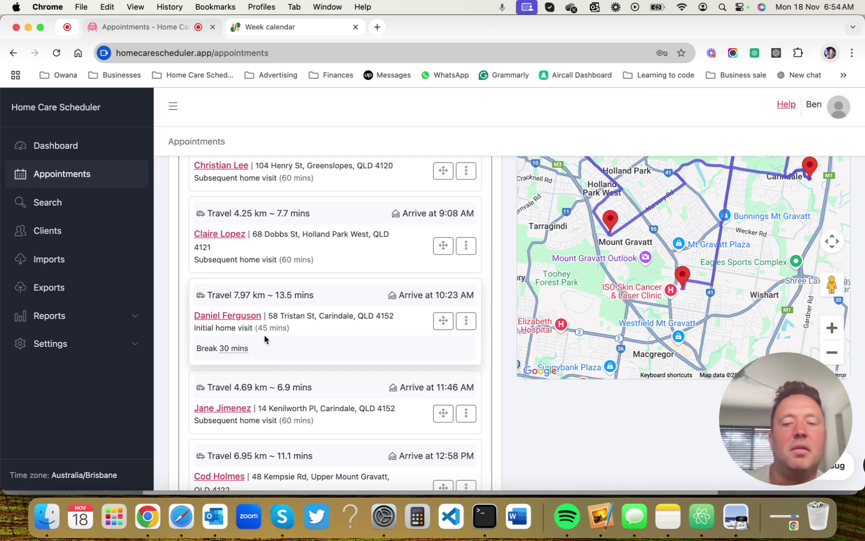
Examine the break, the arrival times of the visits, the travel between them and the route summary.
scroll(431, 267, up, 2)
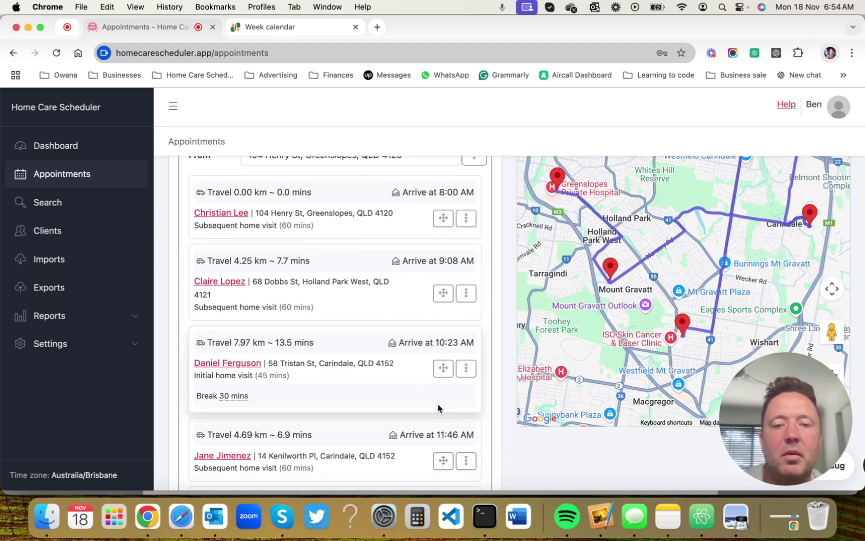
scroll(347, 376, down, 2)
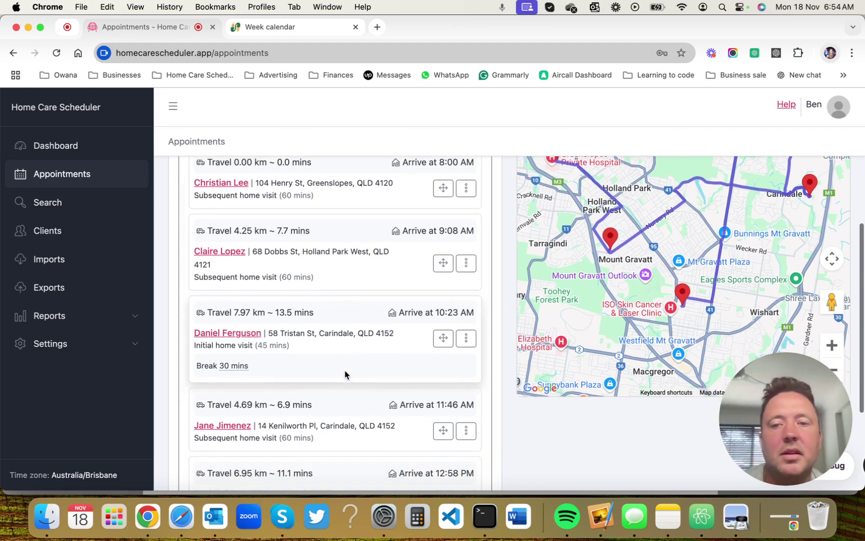
scroll(345, 374, down, 5)
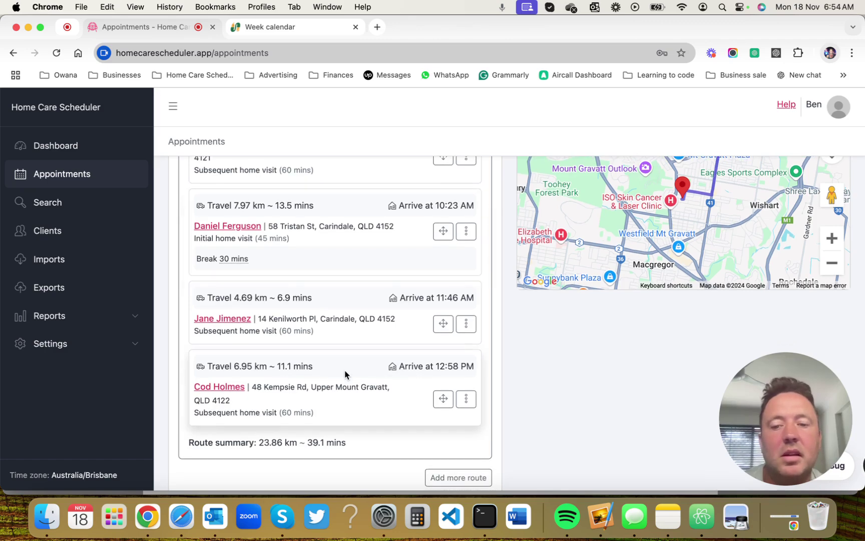
scroll(345, 374, up, 15)
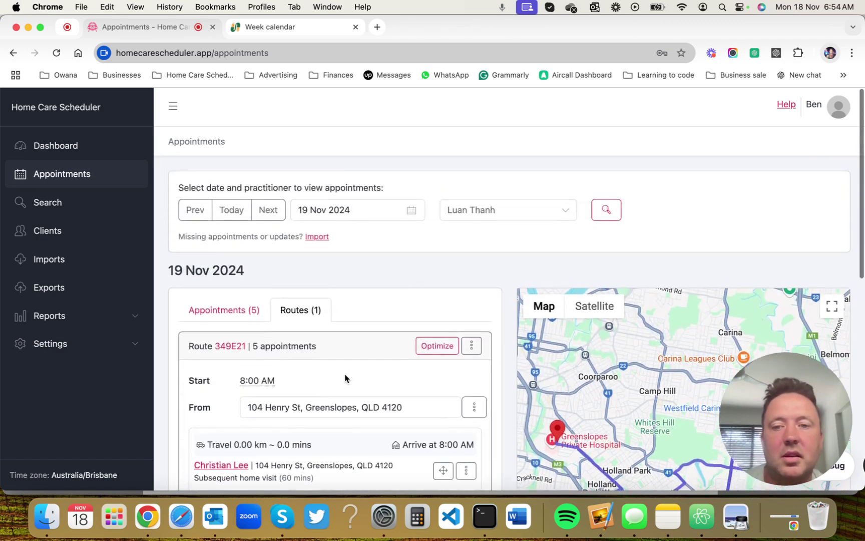
scroll(345, 376, down, 18)
scroll(345, 380, up, 1)
scroll(379, 388, up, 10)
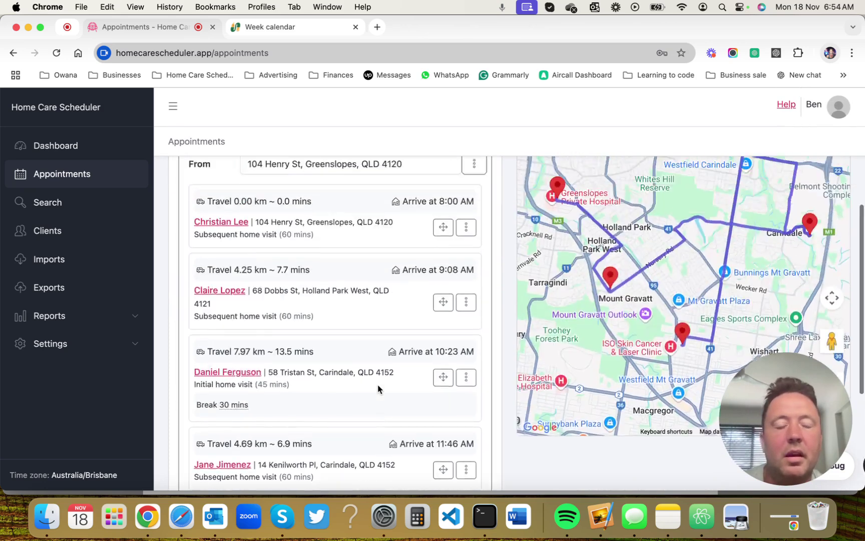
scroll(378, 389, up, 1)
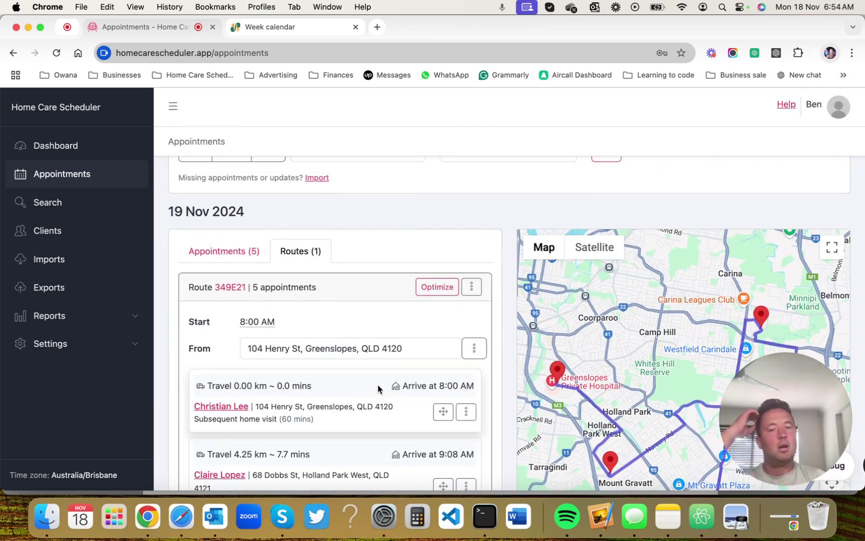
key(ctrl+Up)
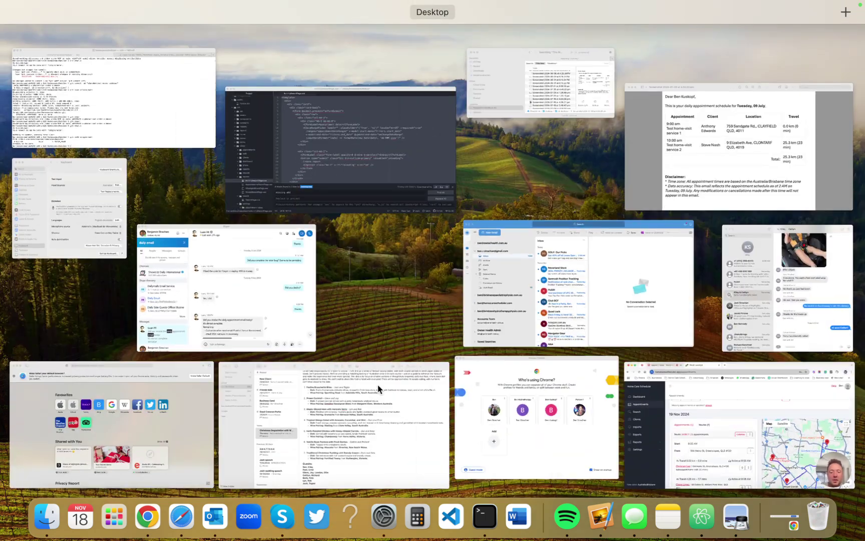
click(687, 453)
Review the whole 19 Nov 2024 route, from its start time and address to the options for adding routes and exporting.
scroll(344, 452, down, 10)
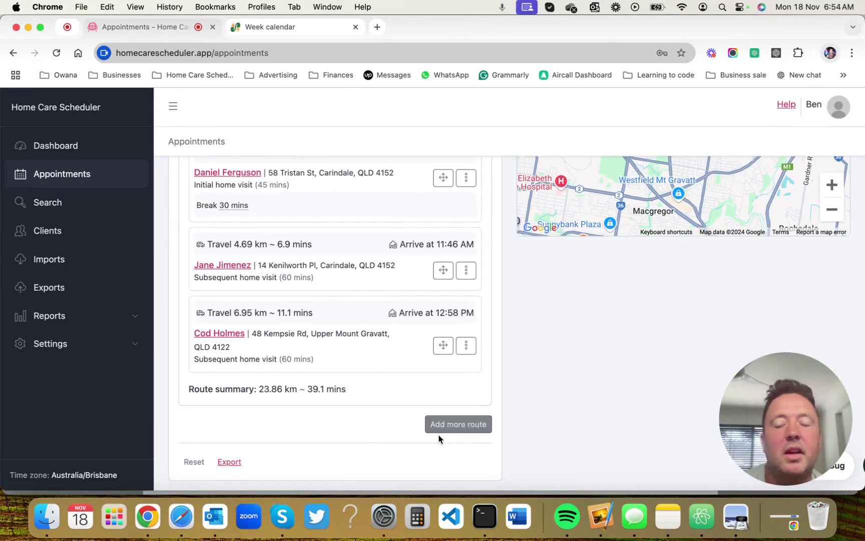
scroll(386, 345, up, 3)
scroll(387, 340, up, 7)
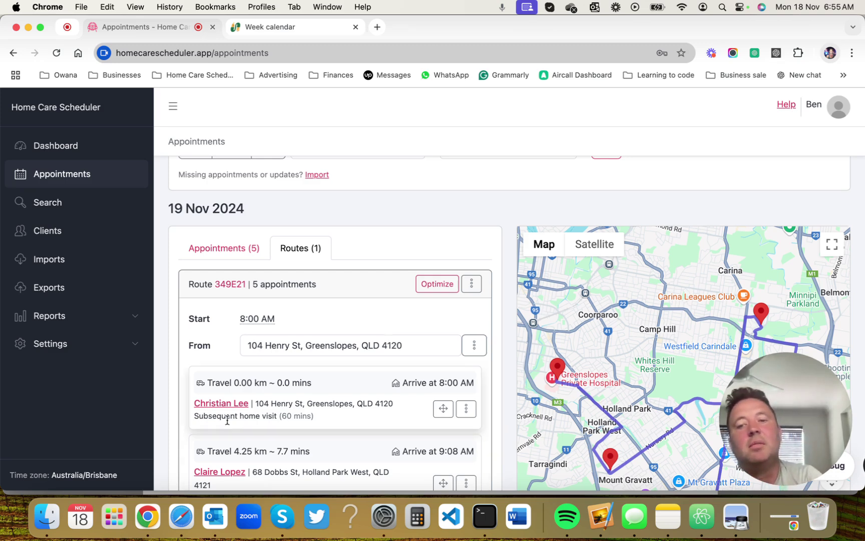
scroll(250, 431, down, 2)
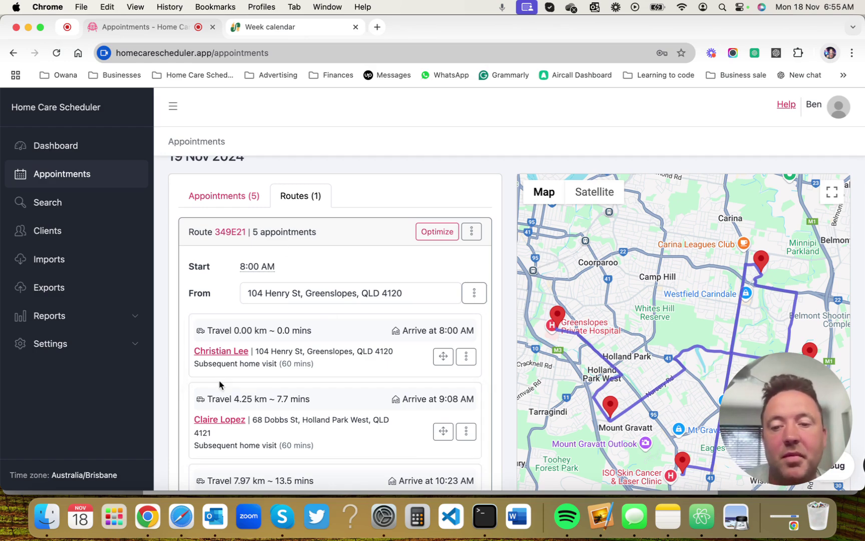
scroll(326, 368, down, 10)
scroll(326, 368, up, 10)
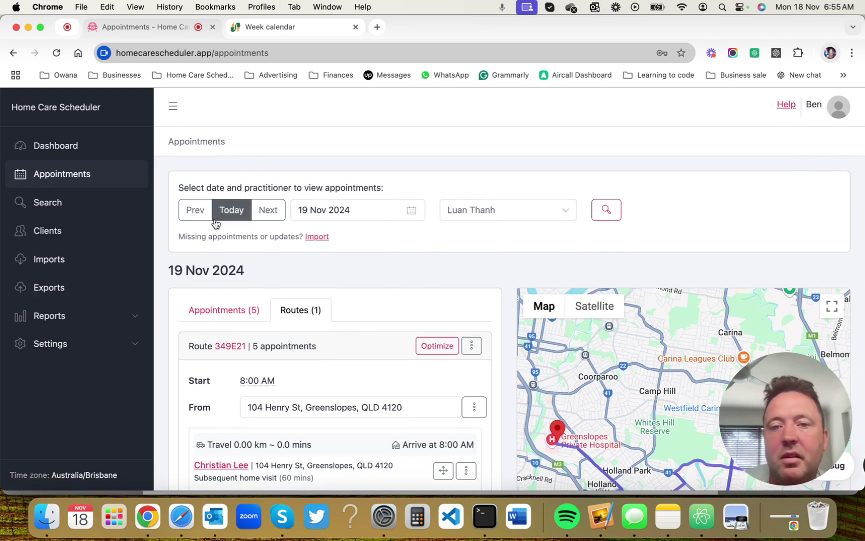
scroll(222, 364, down, 10)
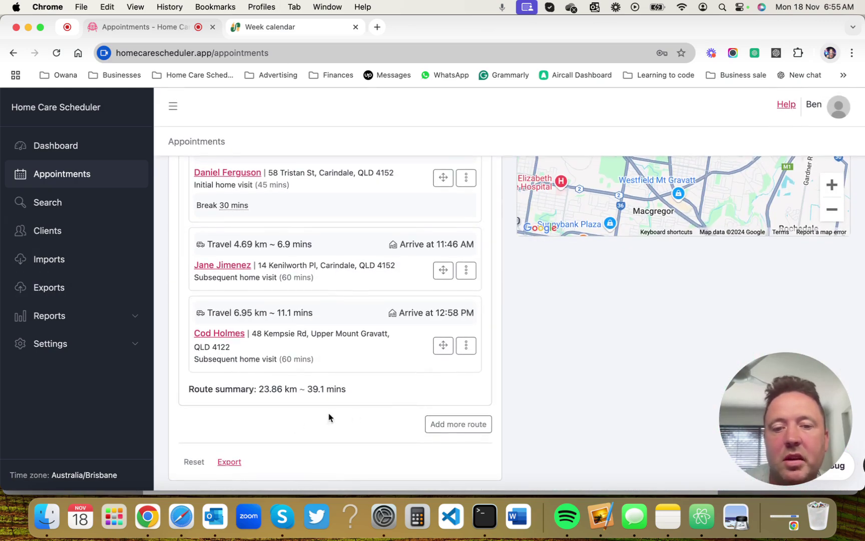
scroll(329, 414, up, 10)
Switch to the Splose week calendar and examine the appointment times for 18 and 19 Nov before exporting the route.
click(285, 28)
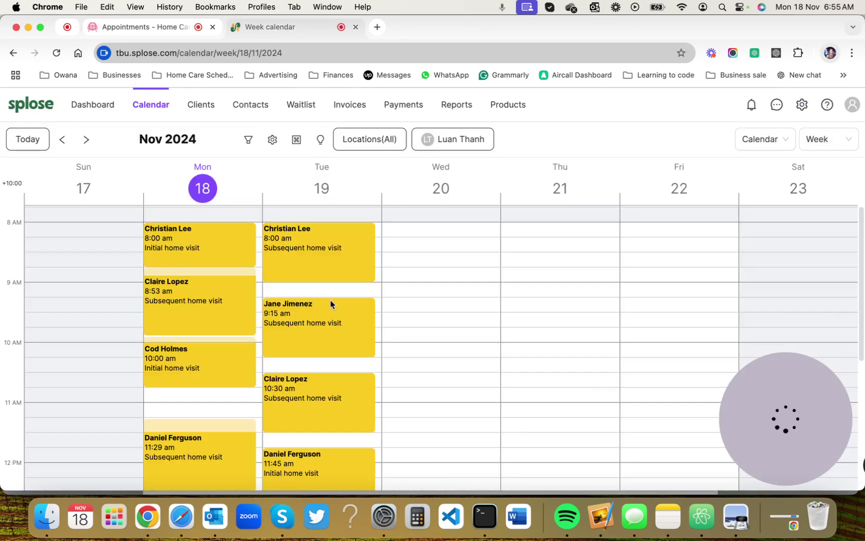
scroll(333, 314, up, 1)
scroll(334, 314, down, 3)
scroll(334, 314, down, 2)
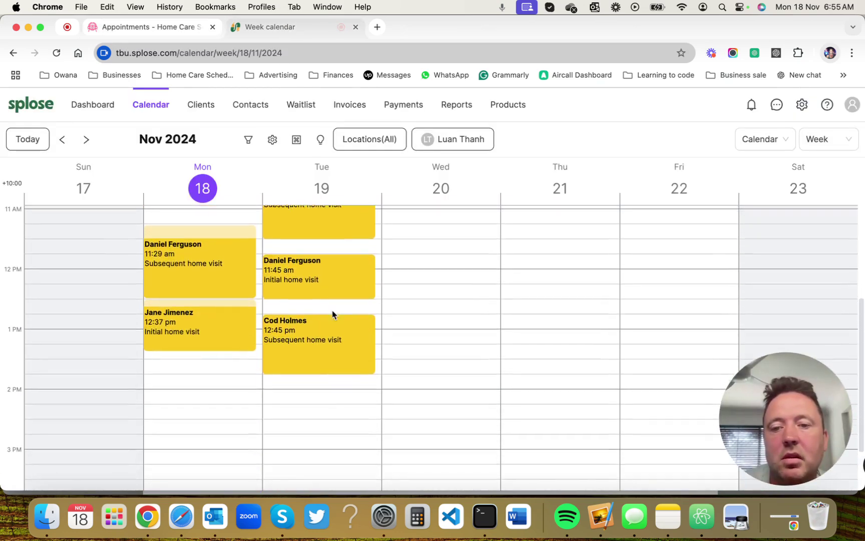
scroll(332, 313, up, 5)
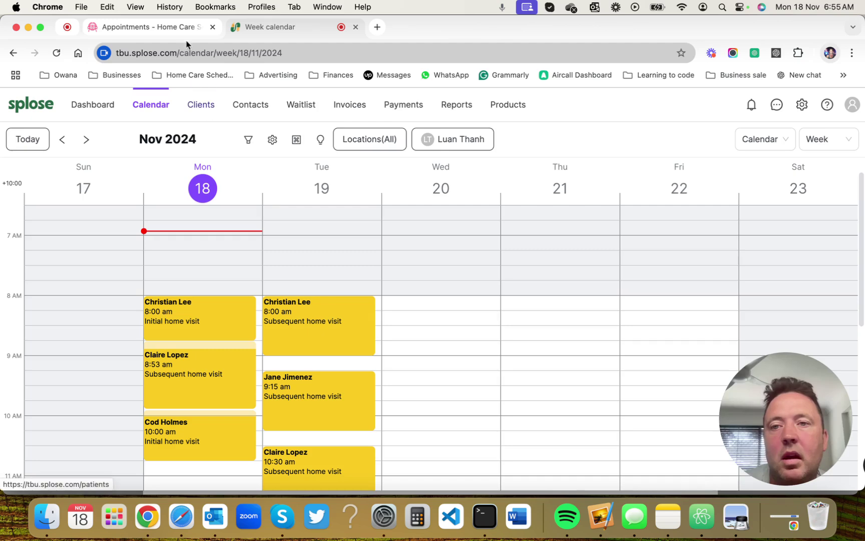
Create a new export in Home Care Scheduler of all appointments found for 18 Nov 2024 to 25 Nov 2024, and confirm it.
click(145, 27)
click(62, 296)
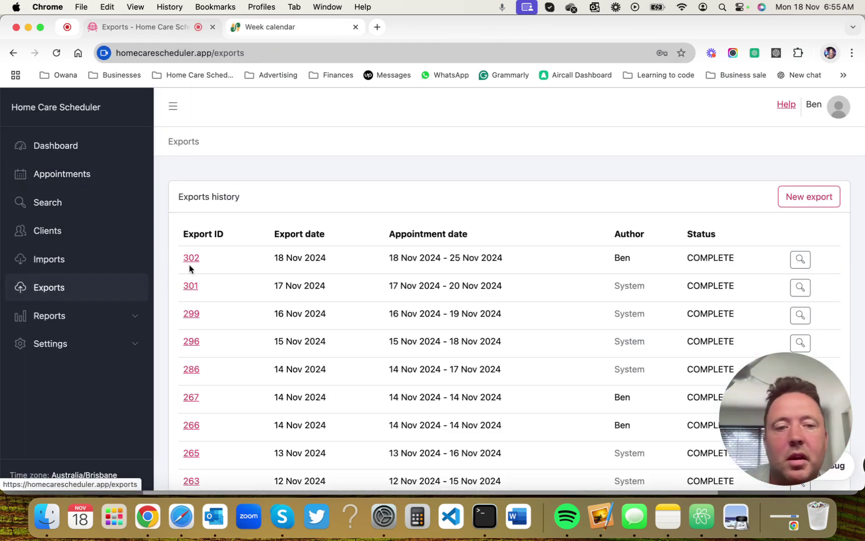
click(809, 200)
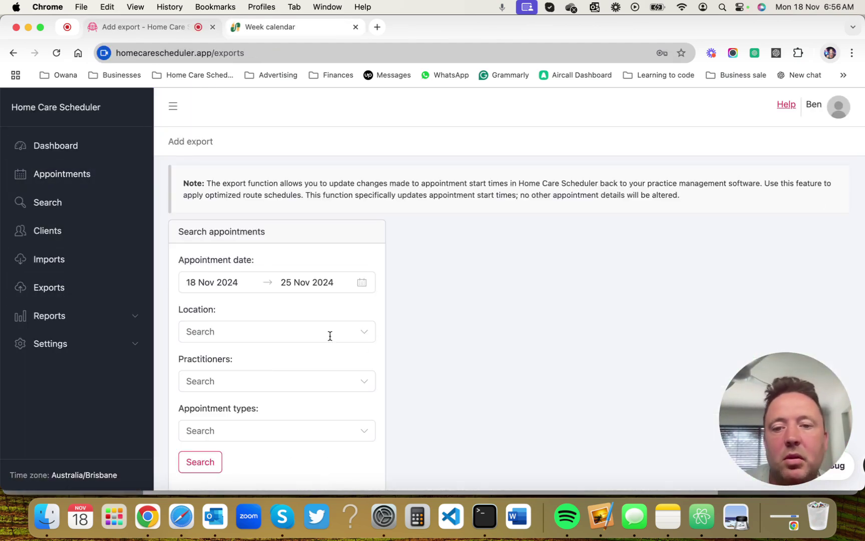
click(205, 462)
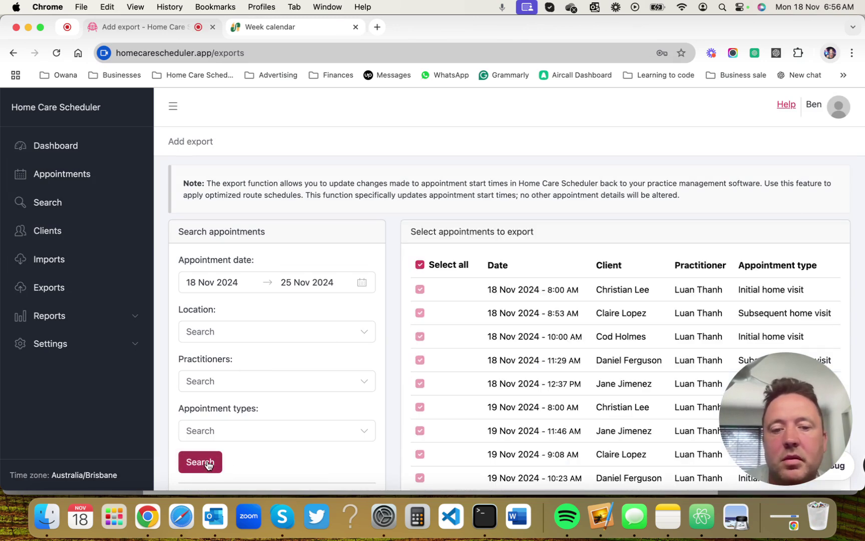
scroll(267, 475, down, 1)
scroll(267, 475, down, 2)
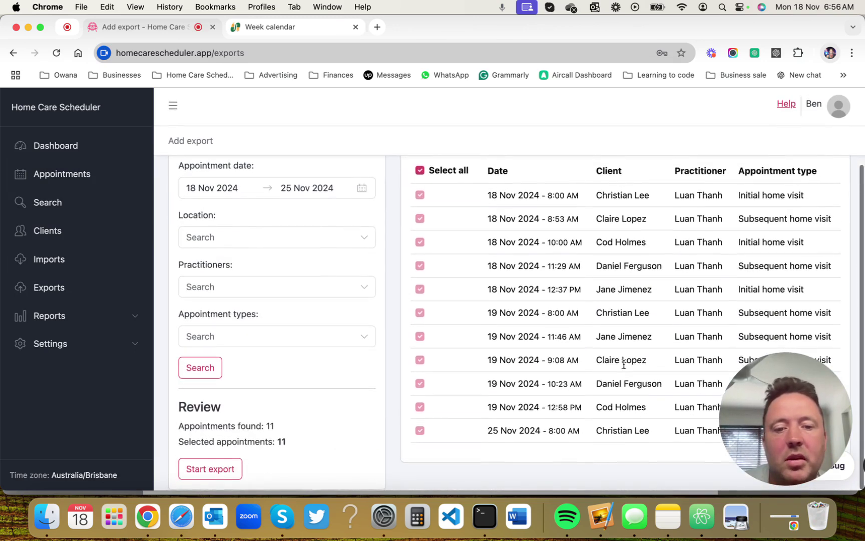
click(198, 470)
click(534, 151)
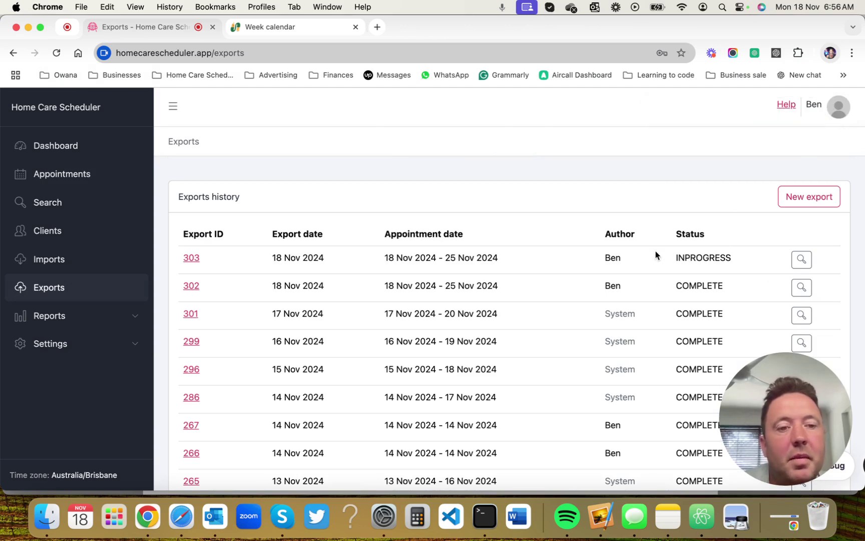
Refresh the exports history to check the new export's status, and inspect the 19 Nov appointment times in the Splose week calendar.
click(56, 54)
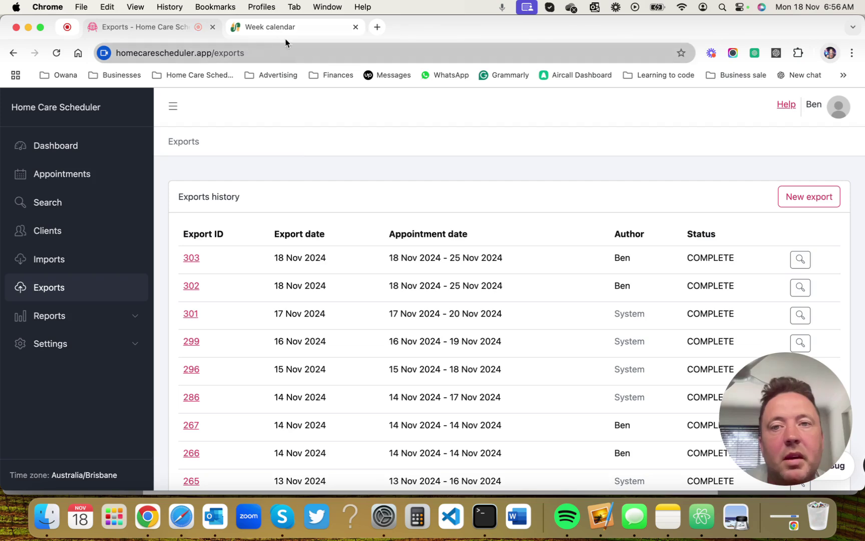
click(283, 28)
scroll(328, 388, down, 3)
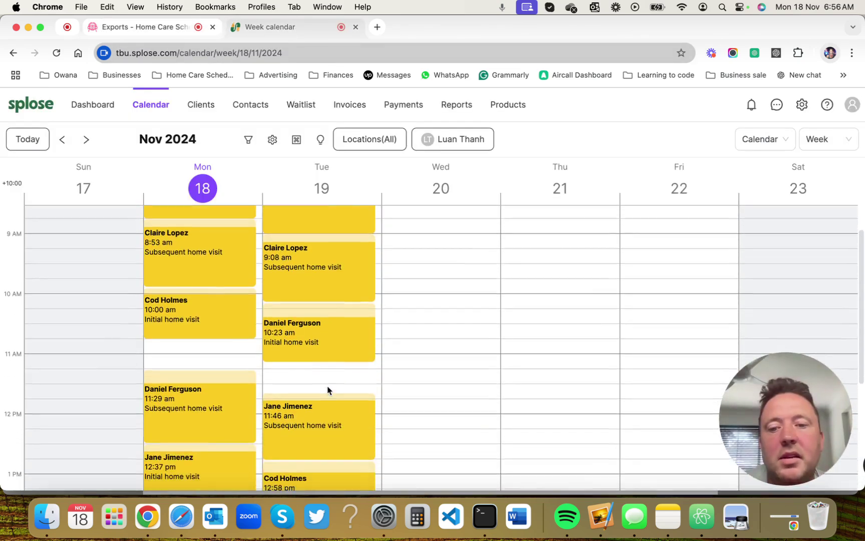
Compare the 18 and 19 Nov home visit times and the gaps between them across the whole working day.
scroll(328, 390, up, 2)
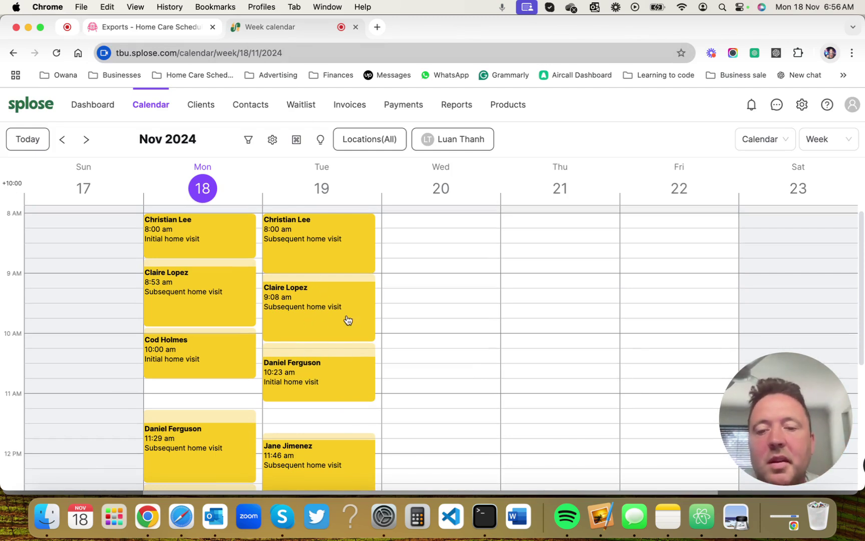
scroll(334, 245, up, 1)
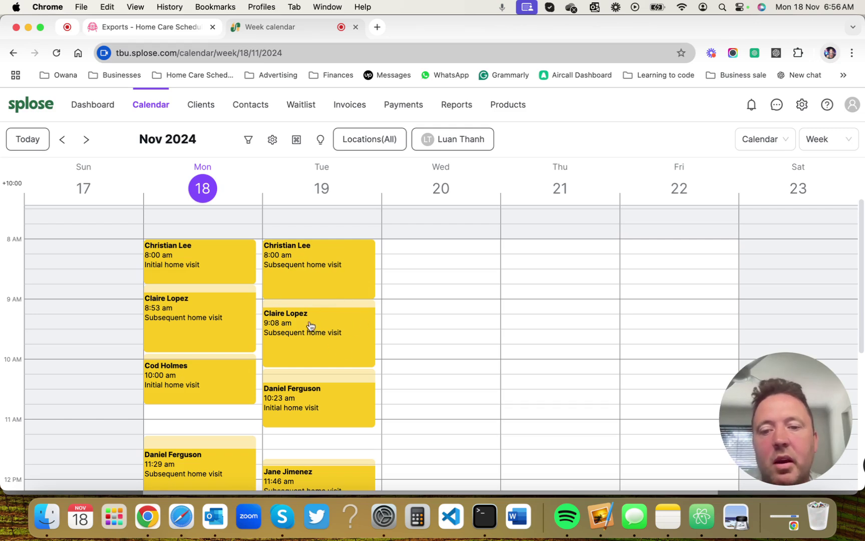
scroll(310, 330, down, 1)
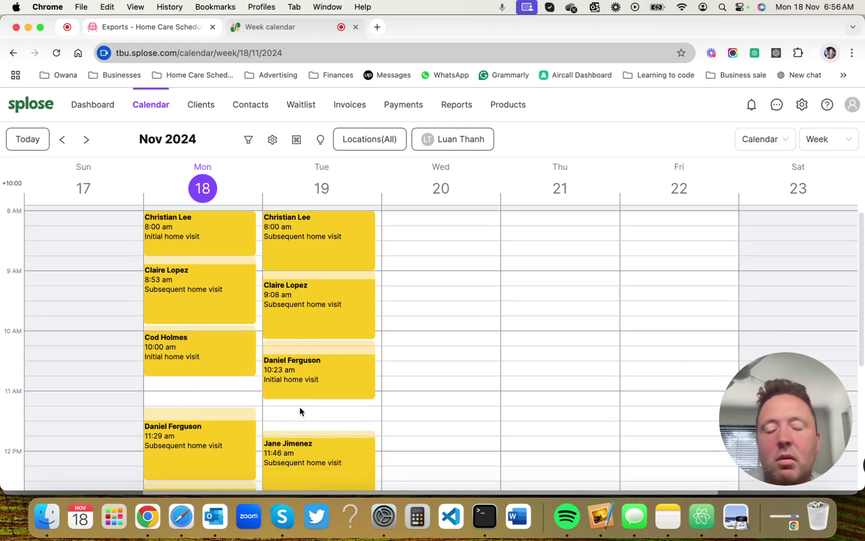
scroll(326, 412, down, 2)
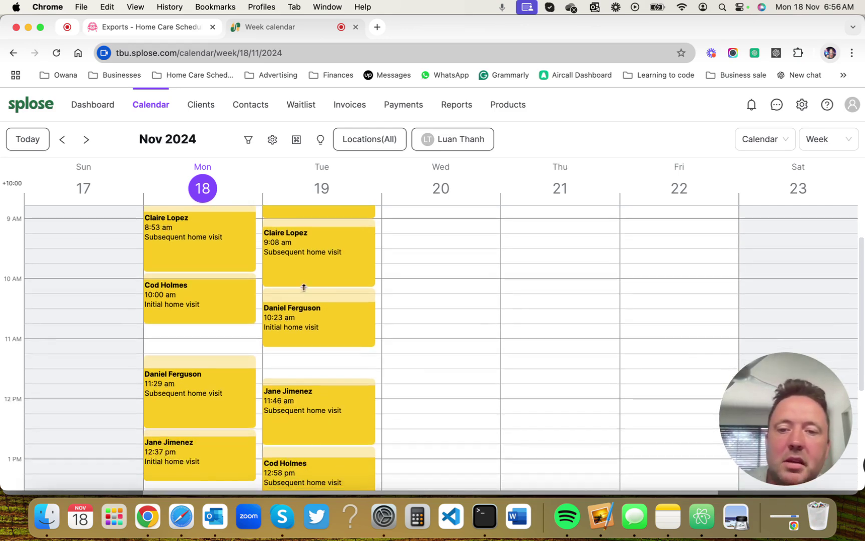
scroll(305, 245, up, 5)
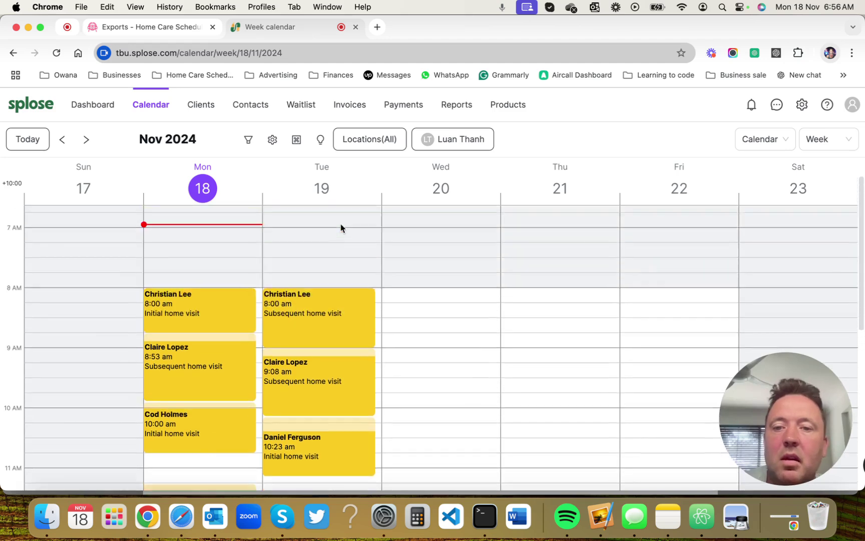
scroll(340, 228, down, 8)
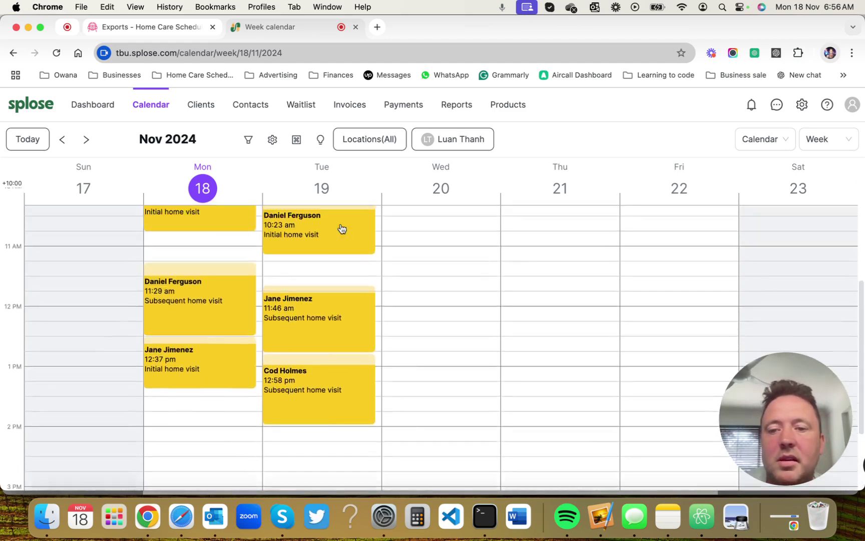
scroll(340, 228, up, 8)
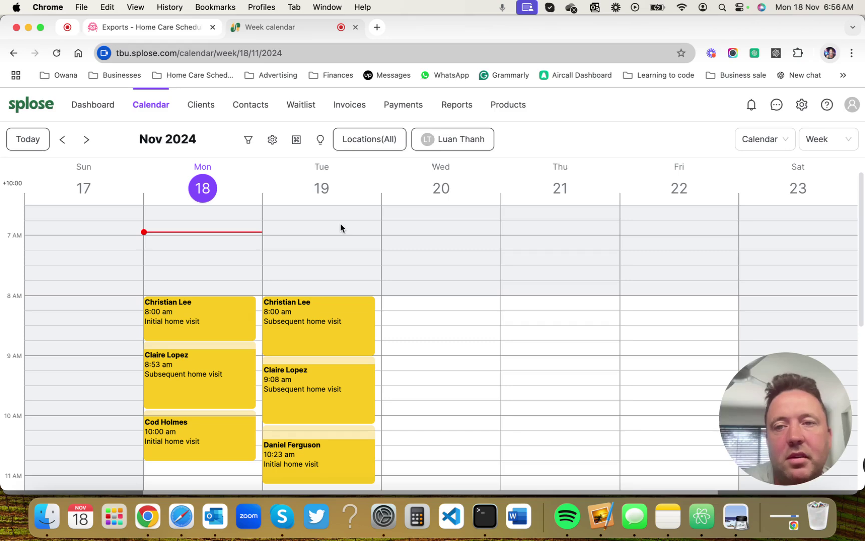
Switch to Home Care Scheduler and review the 19 Nov 2024 appointments with their travel legs and break.
click(168, 28)
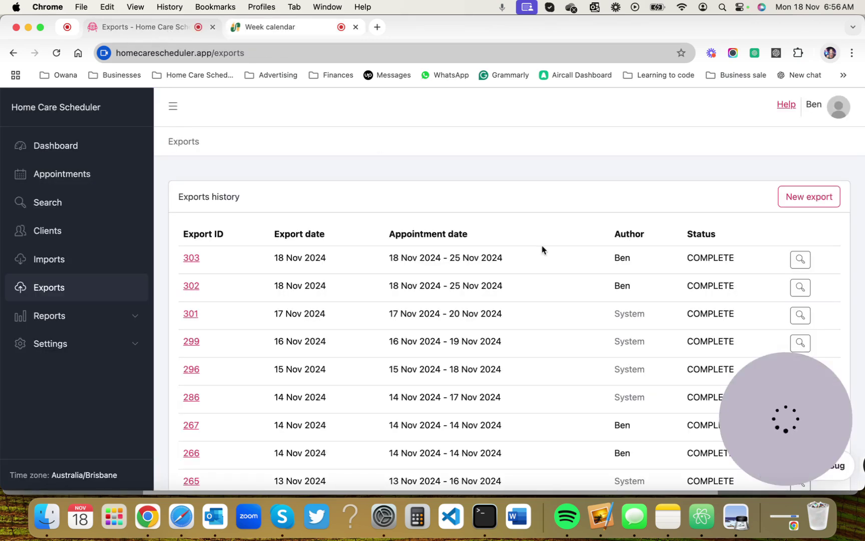
click(81, 183)
scroll(480, 376, down, 5)
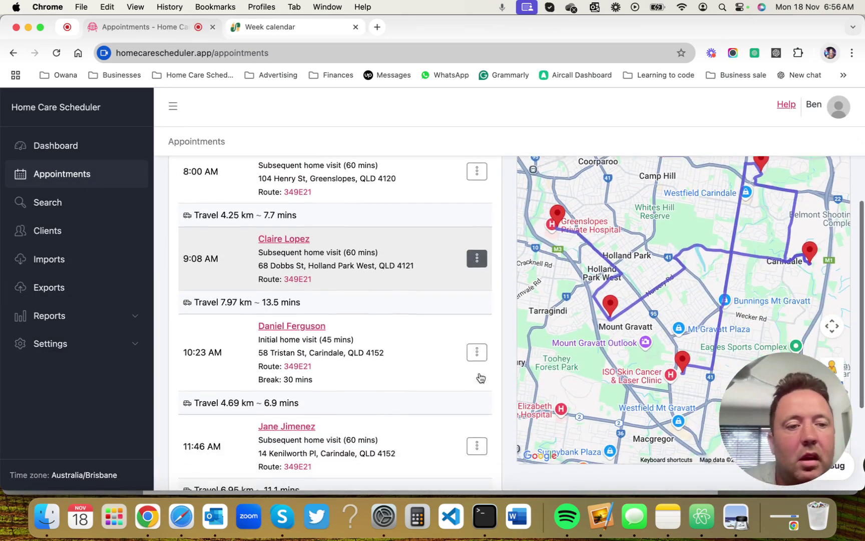
scroll(480, 372, up, 5)
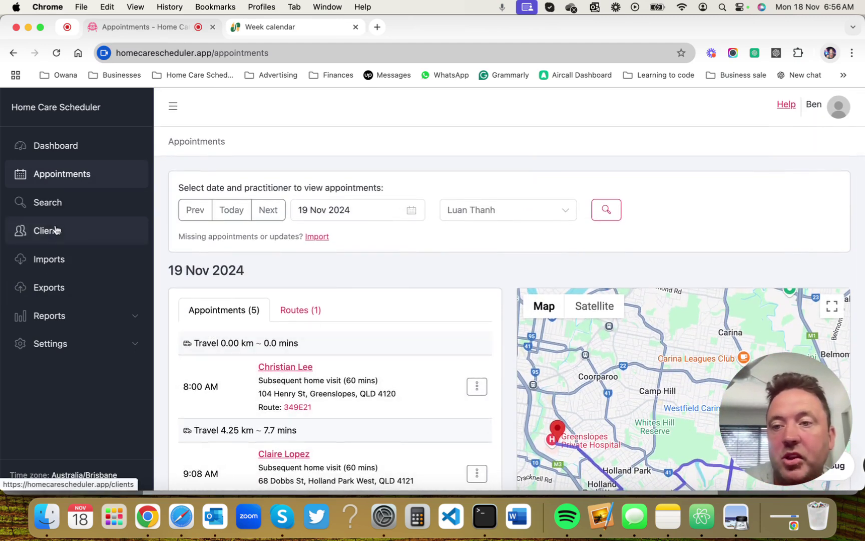
Create a travel report for 18 Nov 2024 to 18 Dec 2024 and review the practitioner totals and each appointment's travel.
click(44, 316)
click(73, 416)
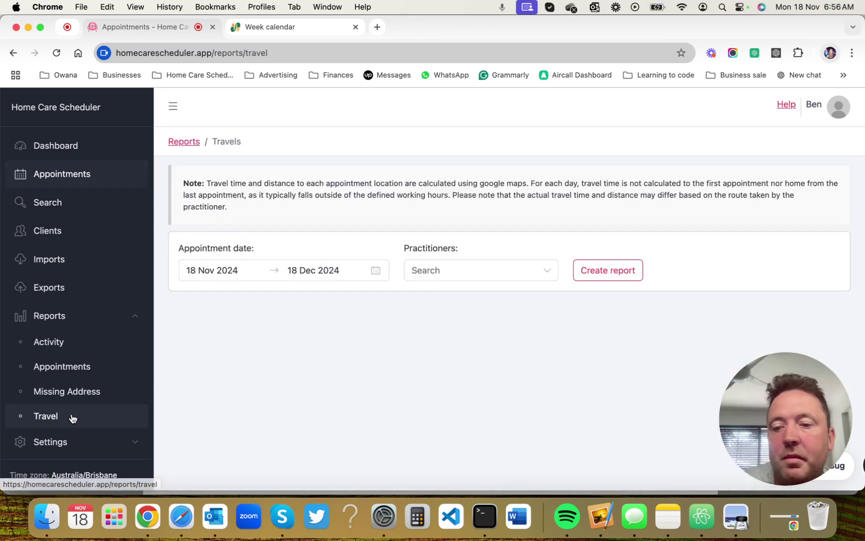
click(611, 272)
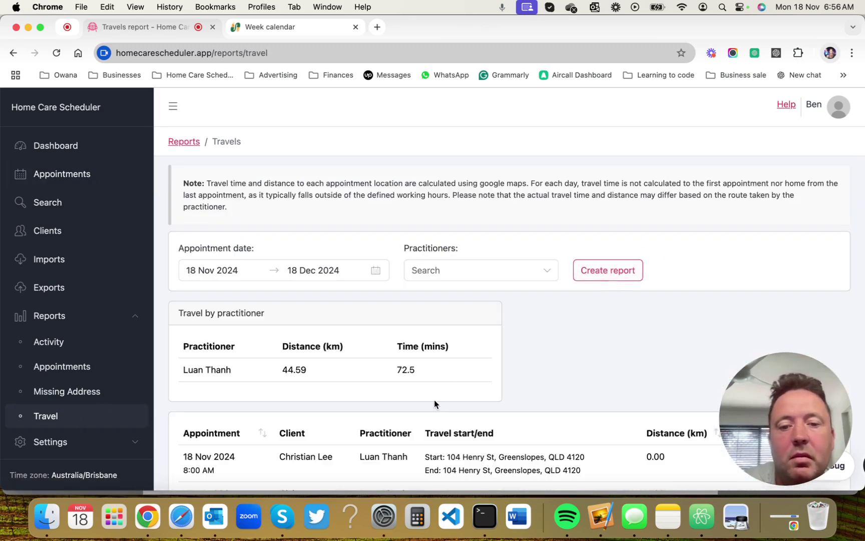
scroll(435, 399, down, 2)
scroll(434, 400, down, 5)
scroll(434, 400, up, 6)
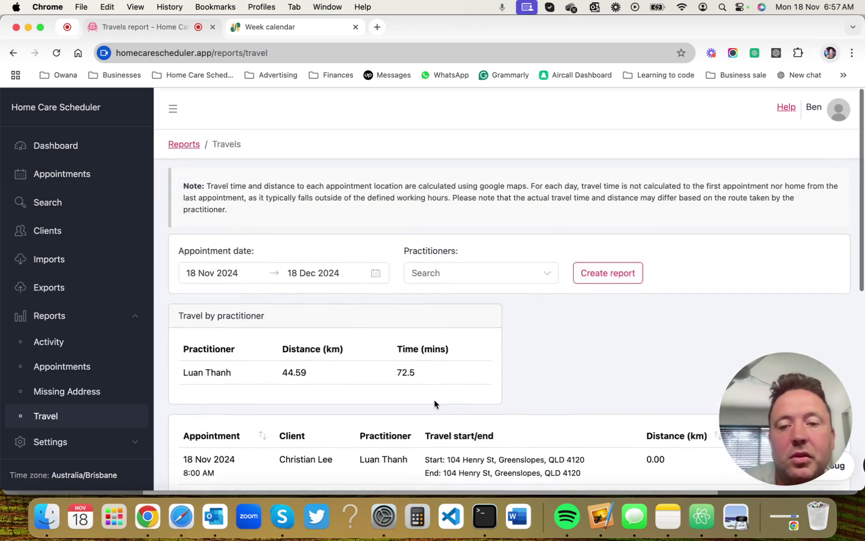
scroll(434, 400, down, 6)
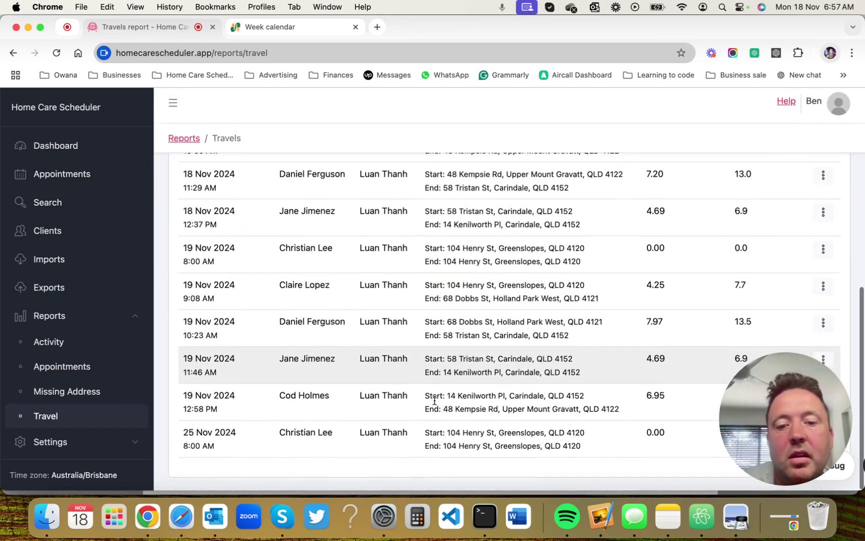
scroll(434, 400, up, 7)
scroll(435, 400, up, 2)
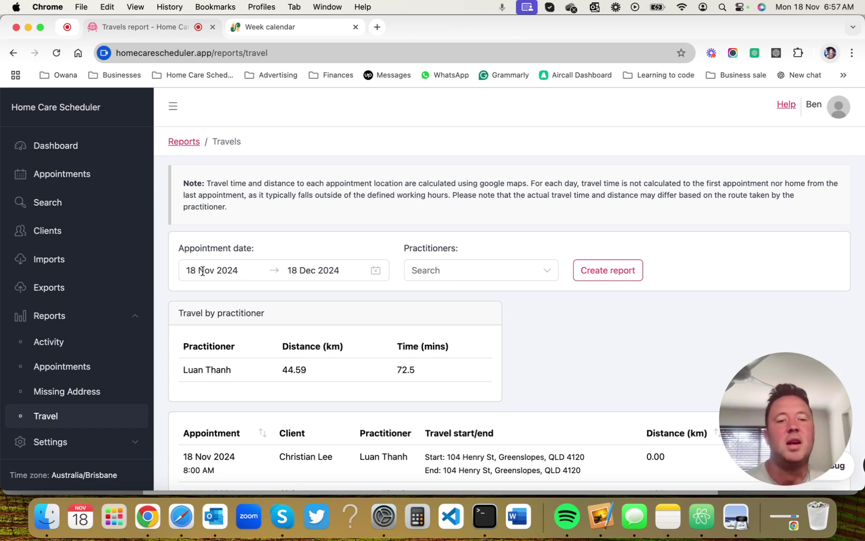
Sort the travel report's appointments by distance from longest to shortest and review the list.
scroll(420, 454, down, 5)
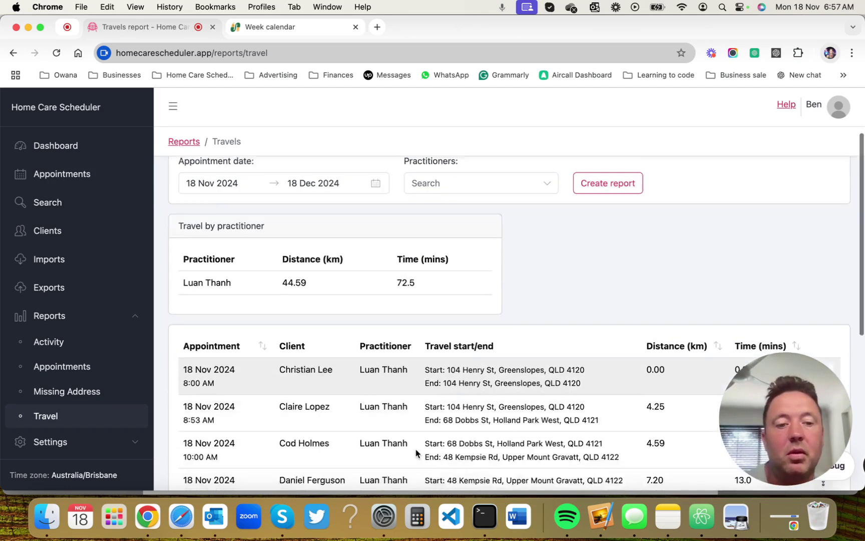
click(717, 226)
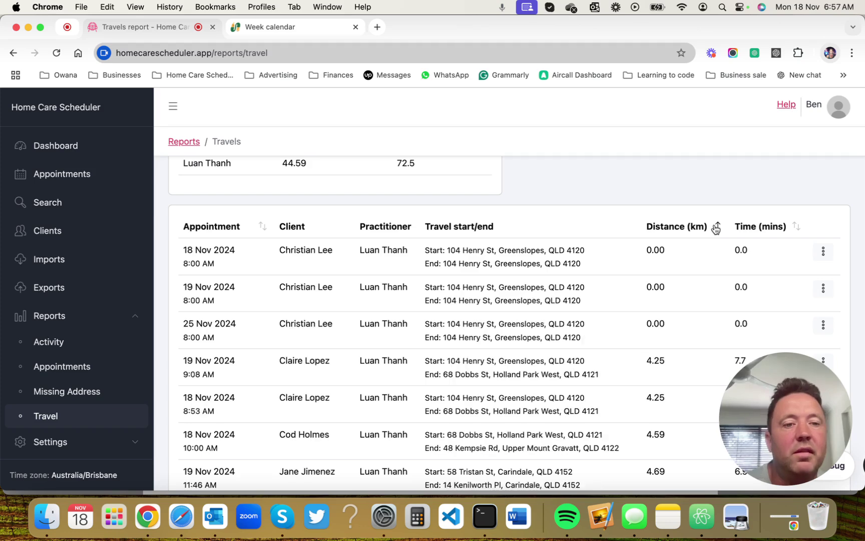
click(717, 226)
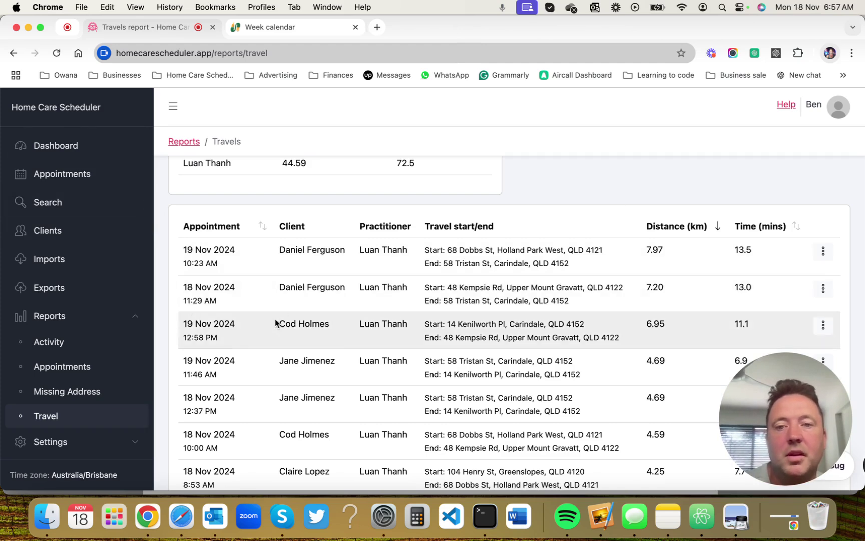
scroll(392, 309, down, 2)
scroll(392, 309, up, 8)
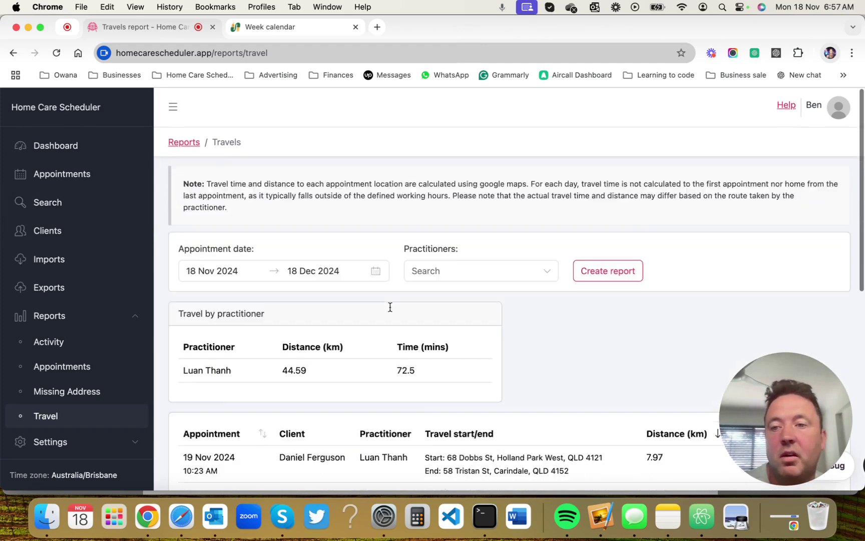
Open the dashboard and view the daily summary and today's appointments map.
click(50, 316)
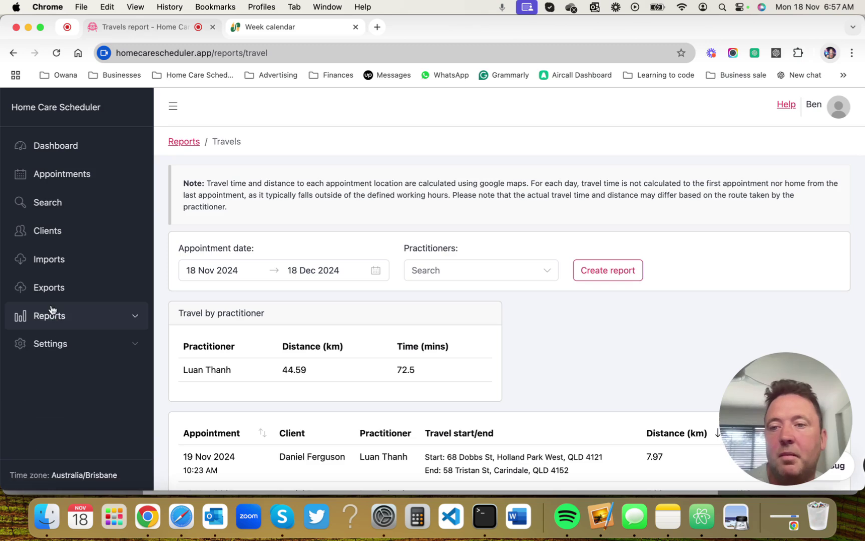
click(74, 155)
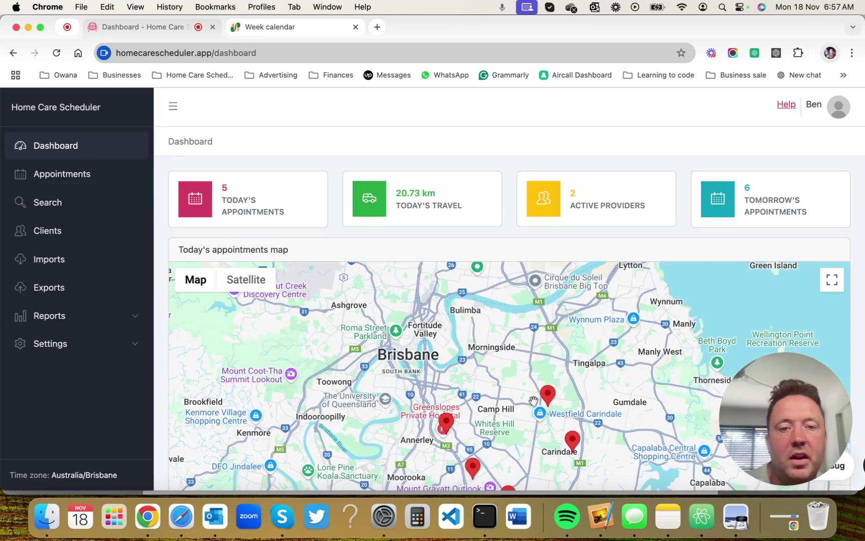
scroll(534, 401, down, 2)
scroll(533, 400, down, 2)
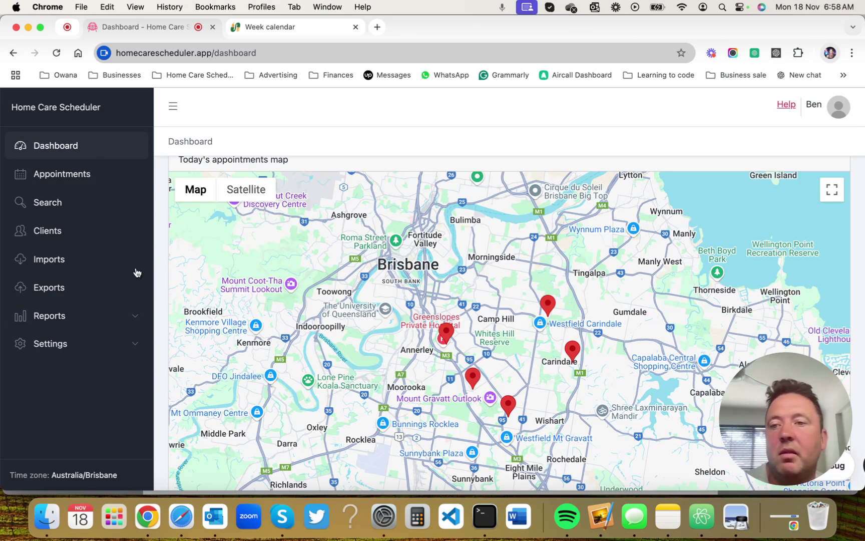
Open the nearby search and reduce the search radius to 25 km.
click(66, 201)
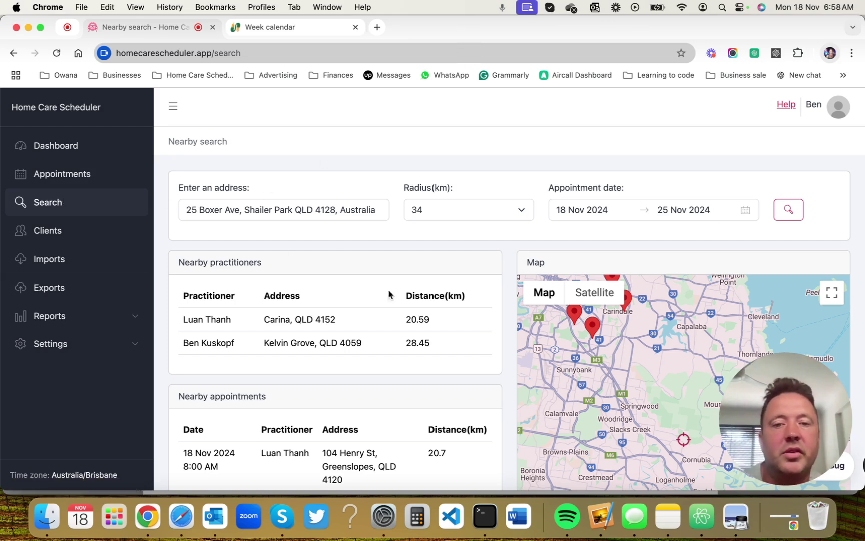
click(518, 213)
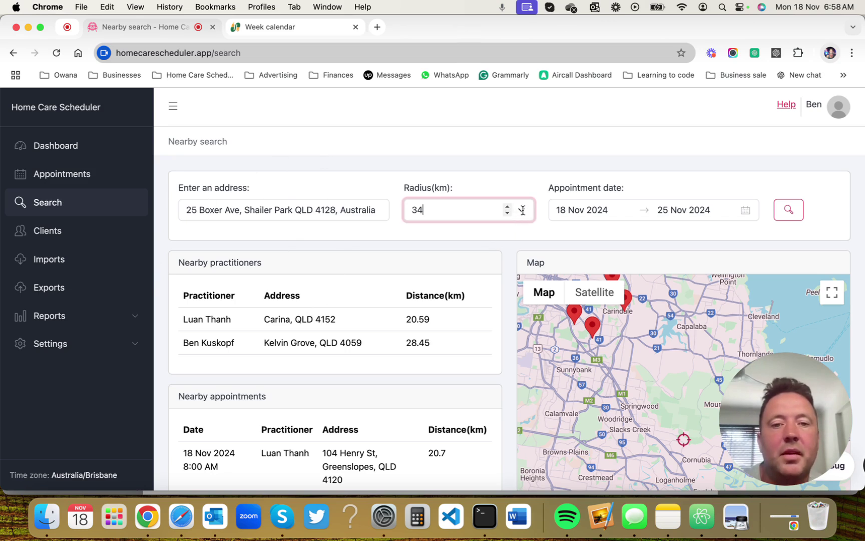
double_click(507, 214)
click(507, 214)
click(507, 214)
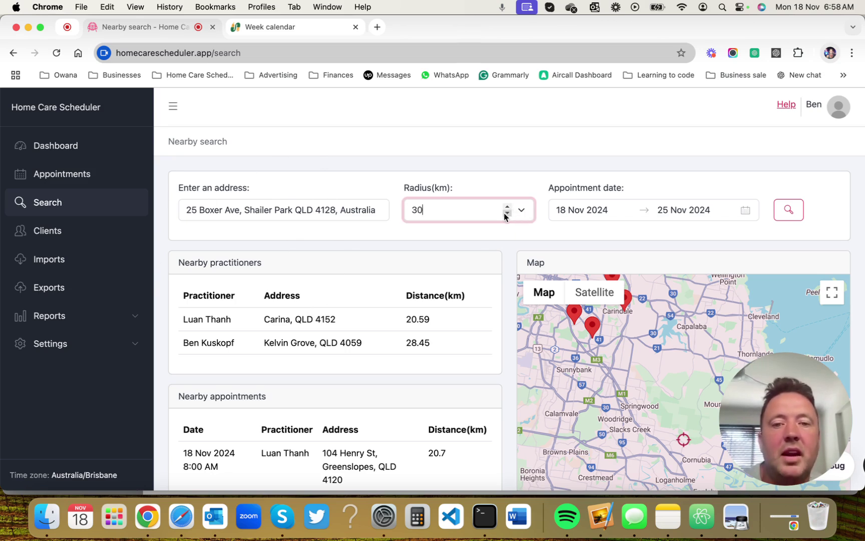
double_click(507, 215)
click(507, 215)
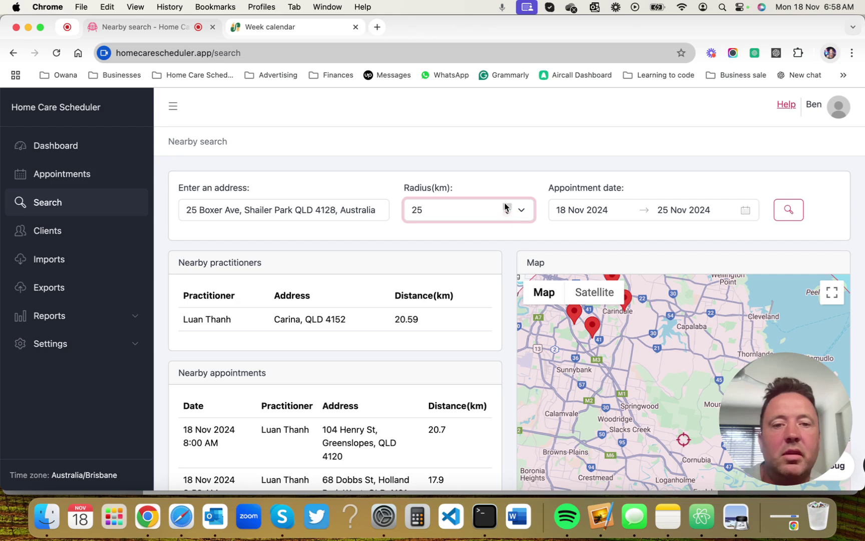
Increase the nearby search radius to 31 km.
click(507, 207)
double_click(508, 207)
triple_click(508, 208)
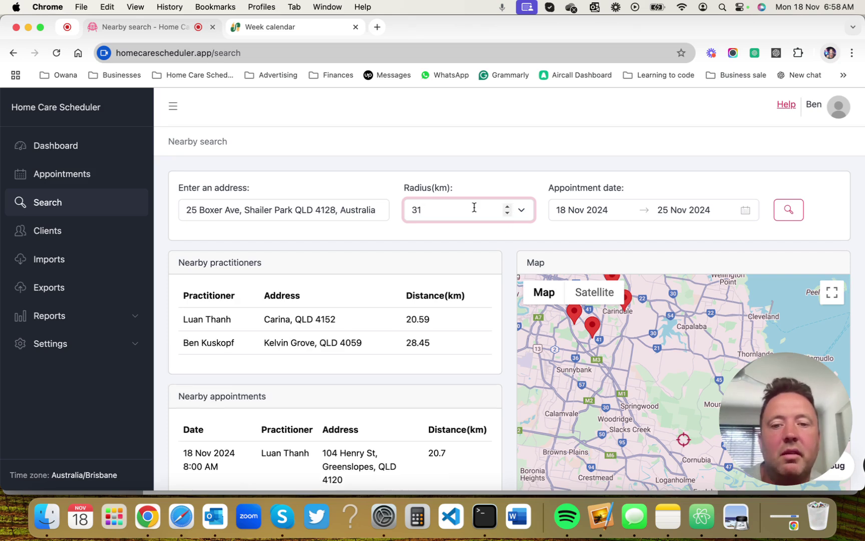
click(395, 243)
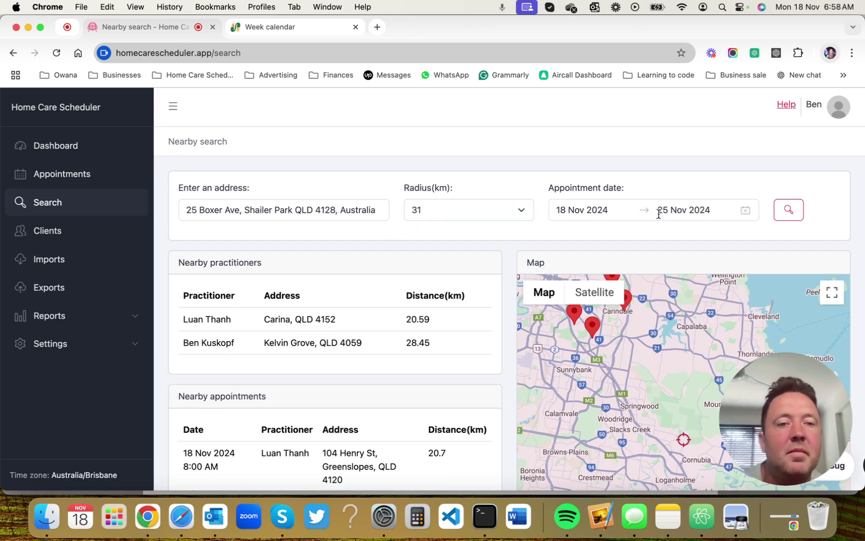
Review the nearby practitioners and all nearby appointments from 18 to 25 Nov 2024, with their addresses and distances.
scroll(280, 321, down, 2)
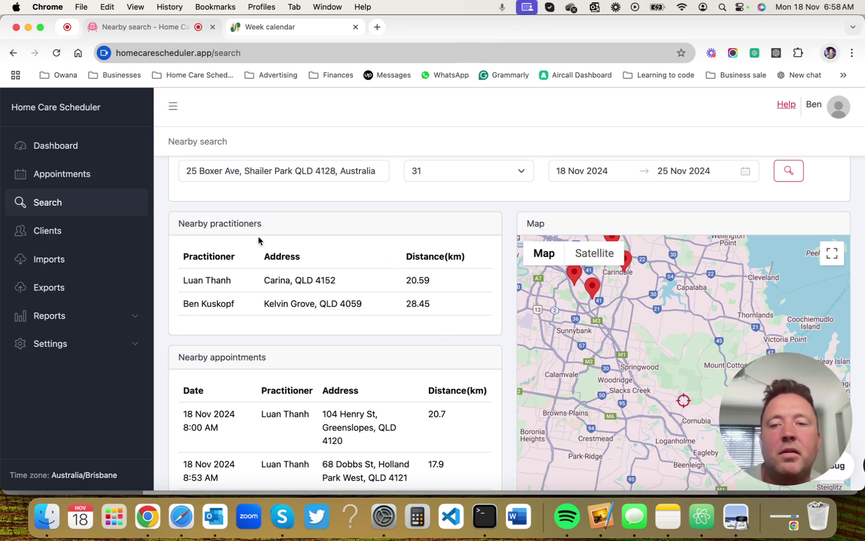
scroll(259, 242, up, 1)
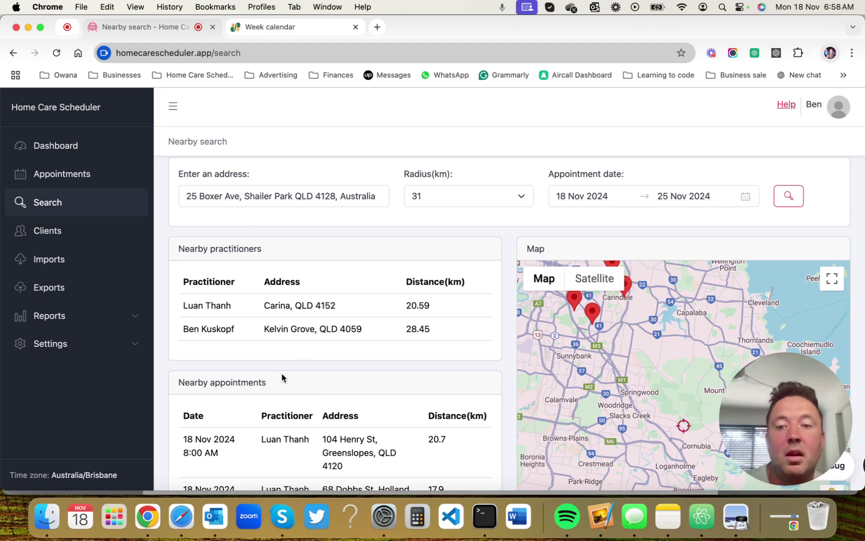
scroll(281, 378, down, 3)
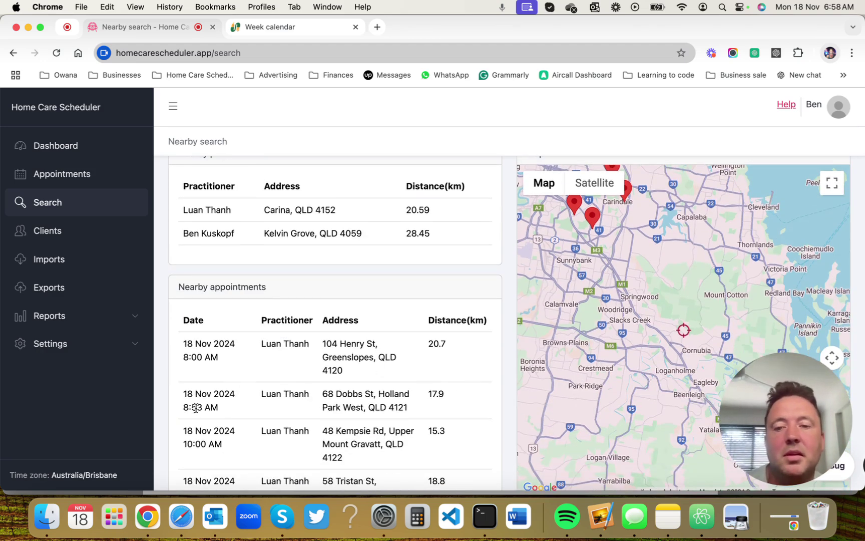
scroll(196, 408, down, 3)
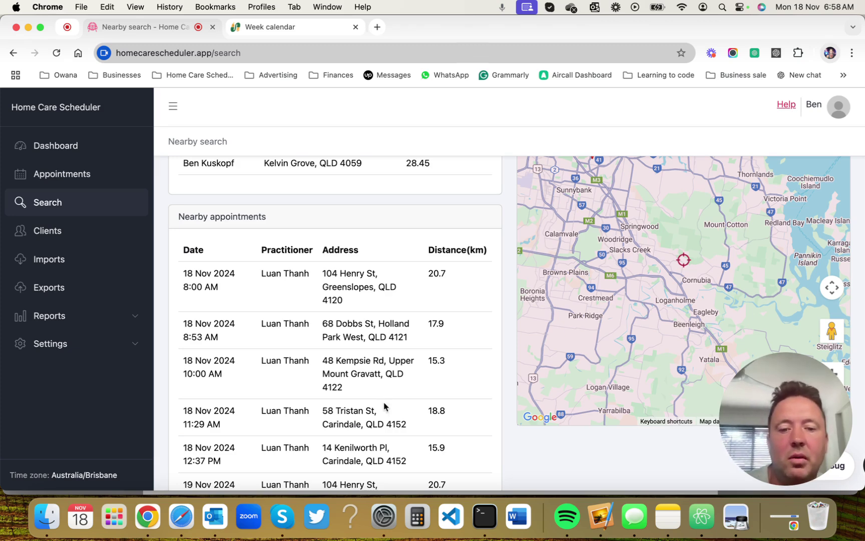
scroll(384, 406, down, 10)
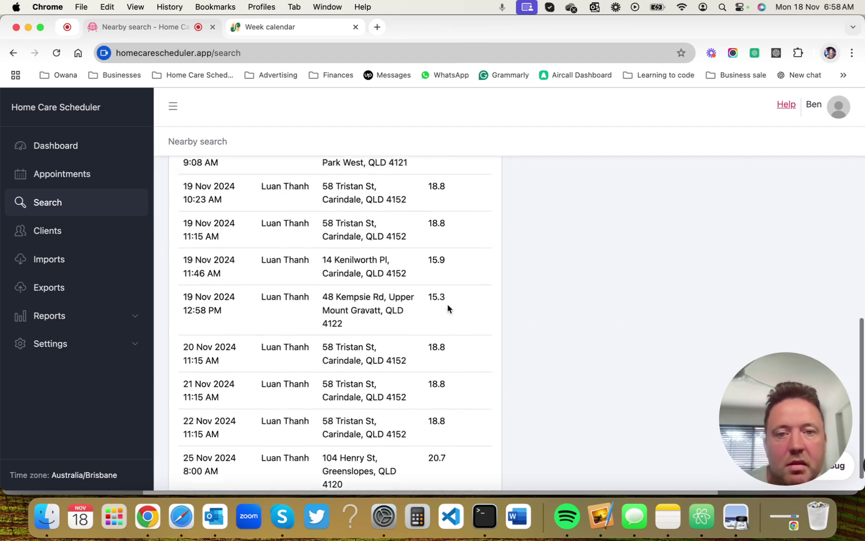
scroll(448, 307, up, 8)
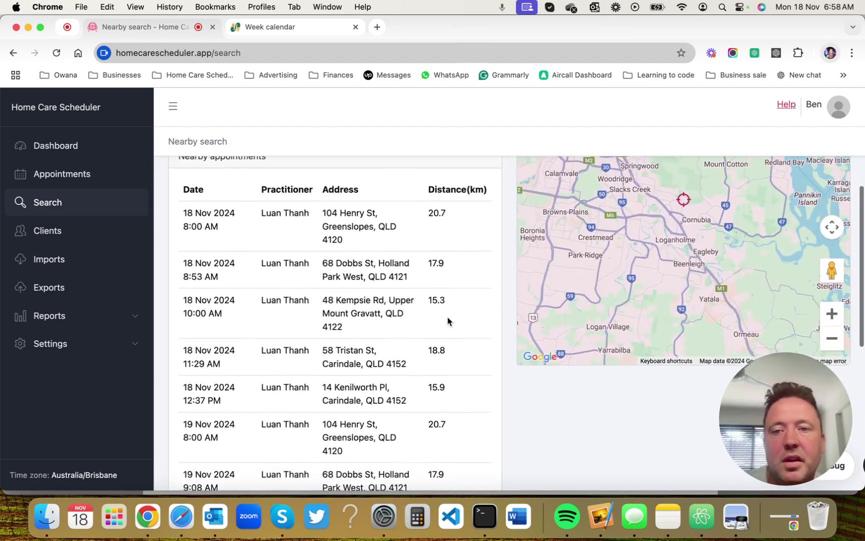
scroll(448, 321, up, 5)
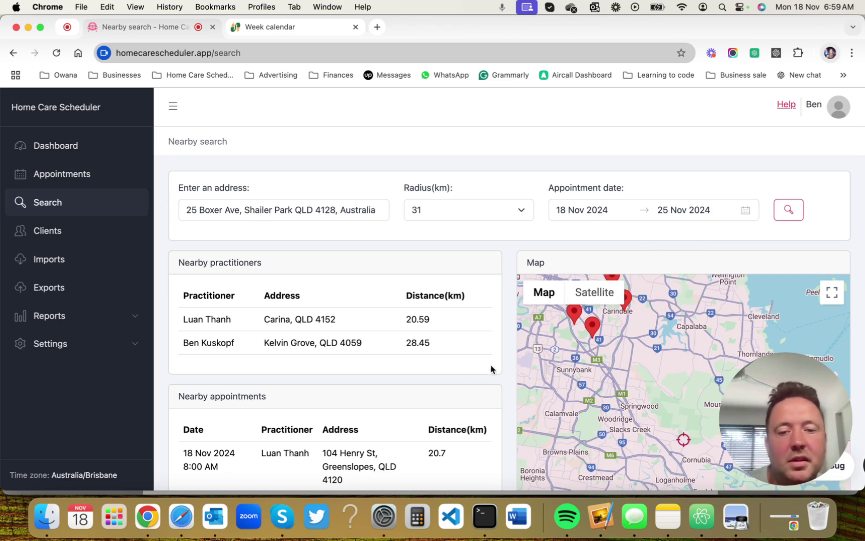
scroll(446, 373, down, 10)
scroll(435, 344, down, 3)
scroll(435, 346, up, 15)
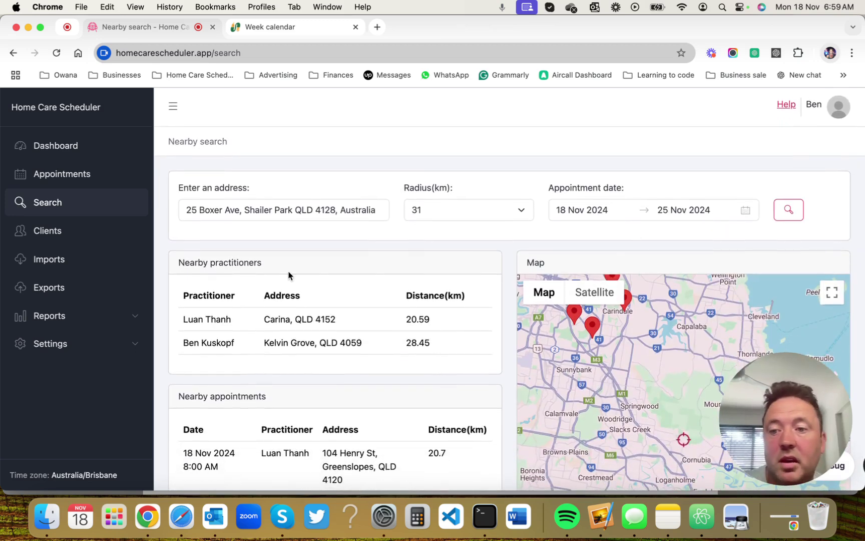
View the practitioner settings and the Splose integration info.
click(62, 346)
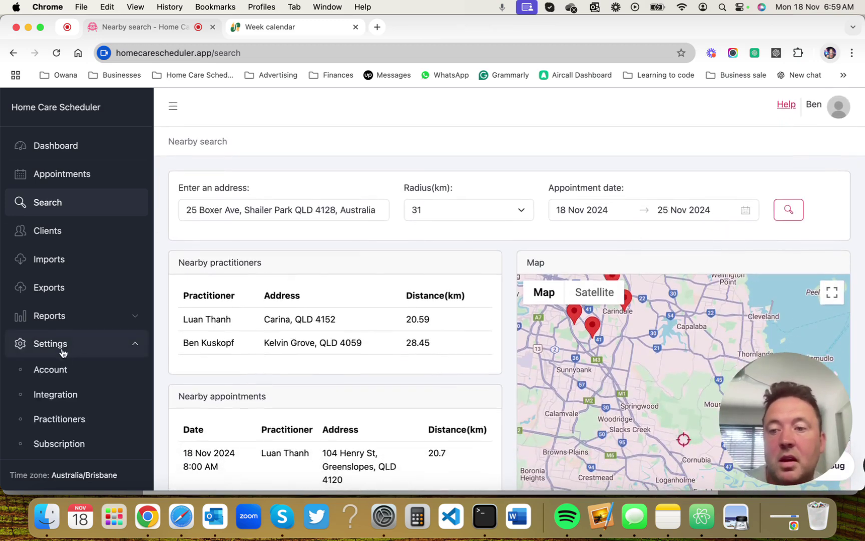
click(67, 419)
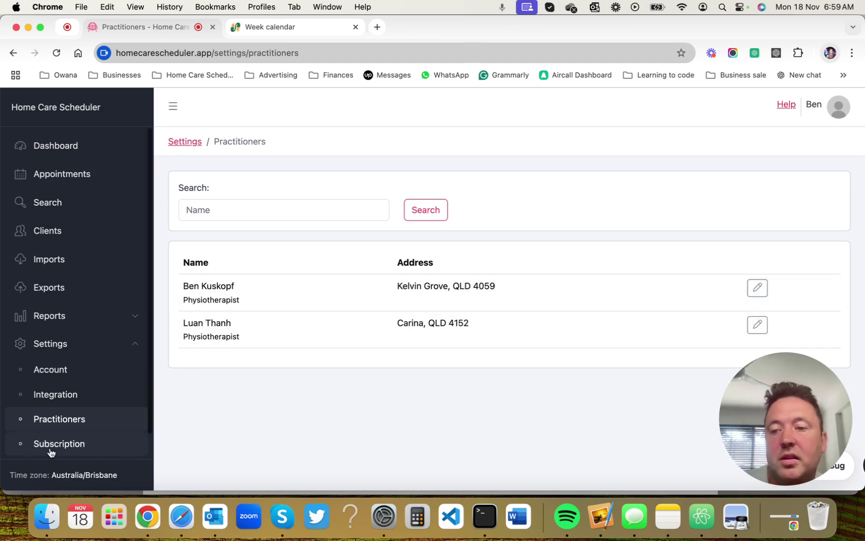
click(79, 402)
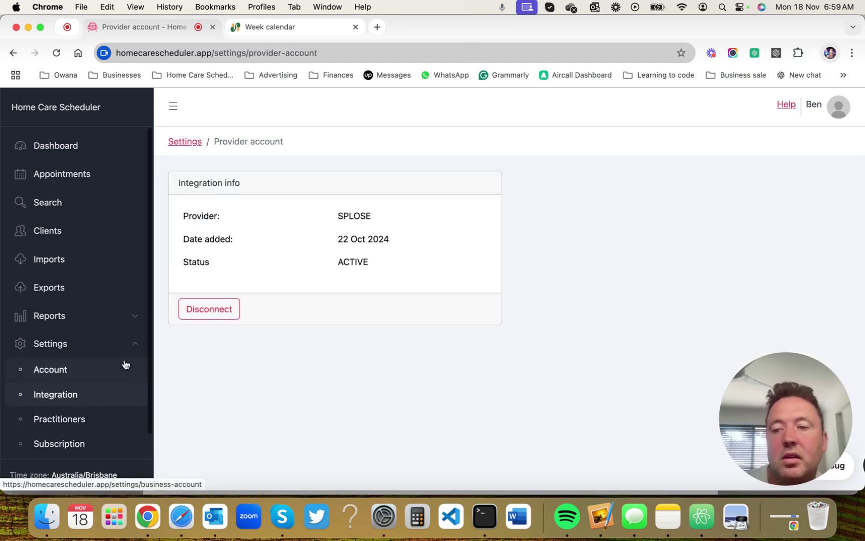
Open the sync settings and review the default import filters and the auto import and export options.
scroll(64, 433, down, 1)
click(60, 442)
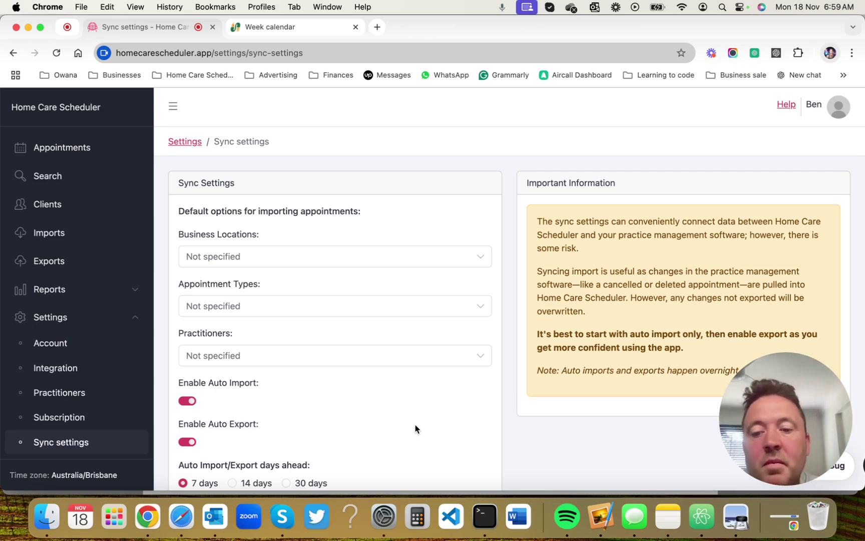
scroll(416, 429, down, 2)
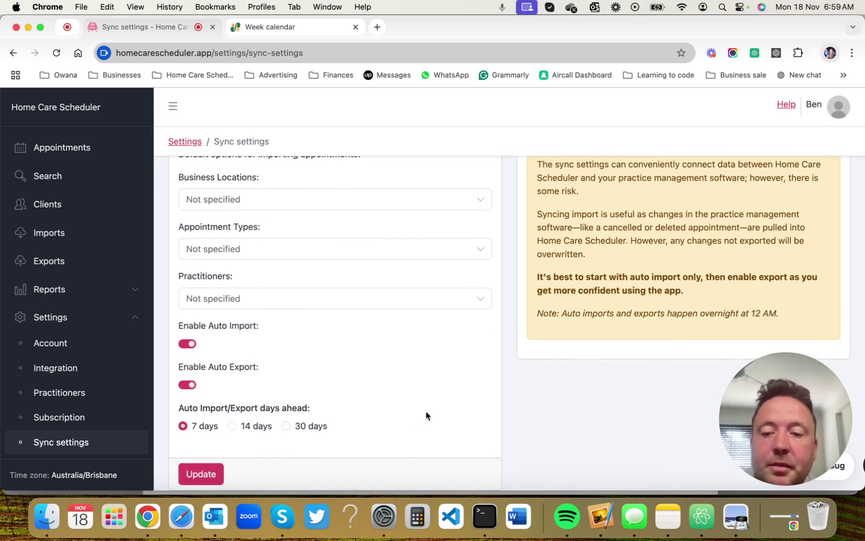
scroll(257, 336, up, 1)
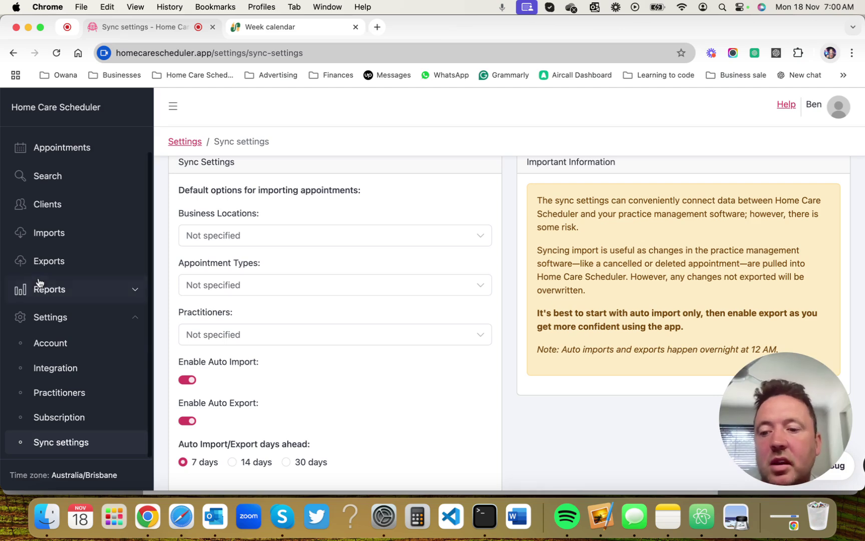
Open the imports history and view the newest import's details, including its list of imported appointments.
scroll(91, 392, down, 2)
click(50, 318)
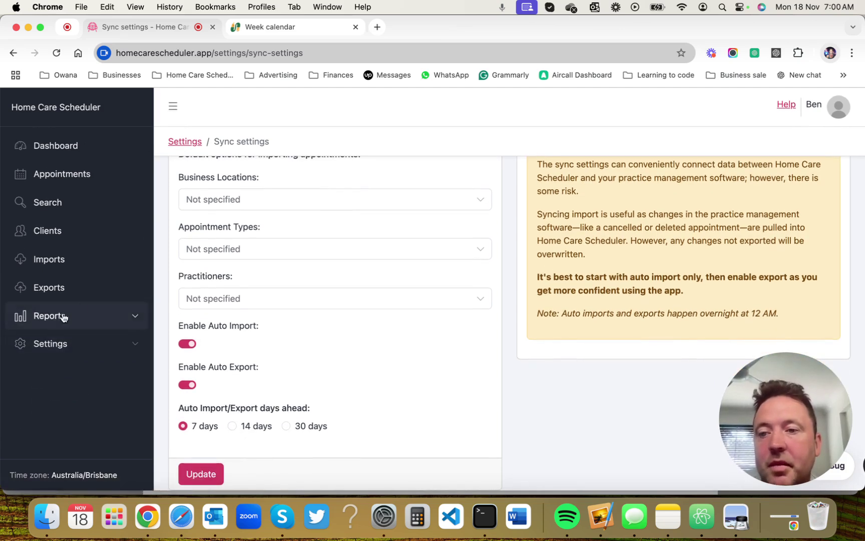
click(56, 259)
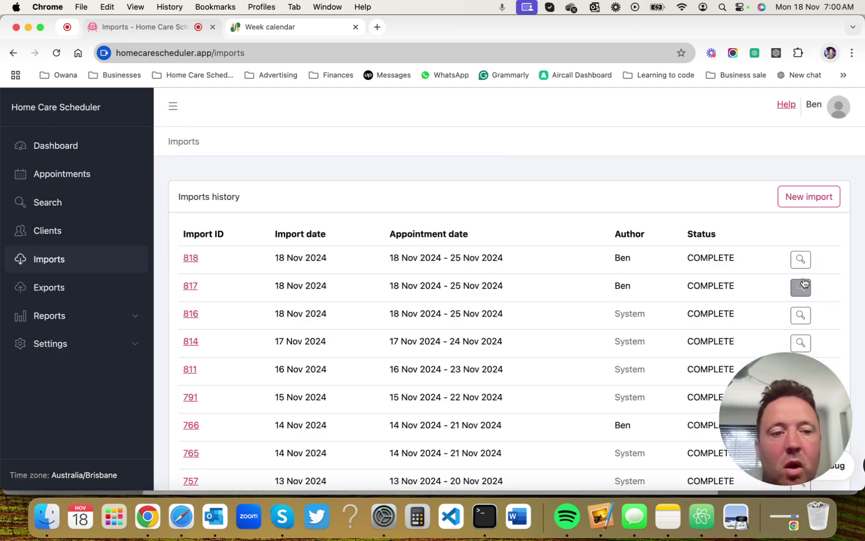
click(801, 259)
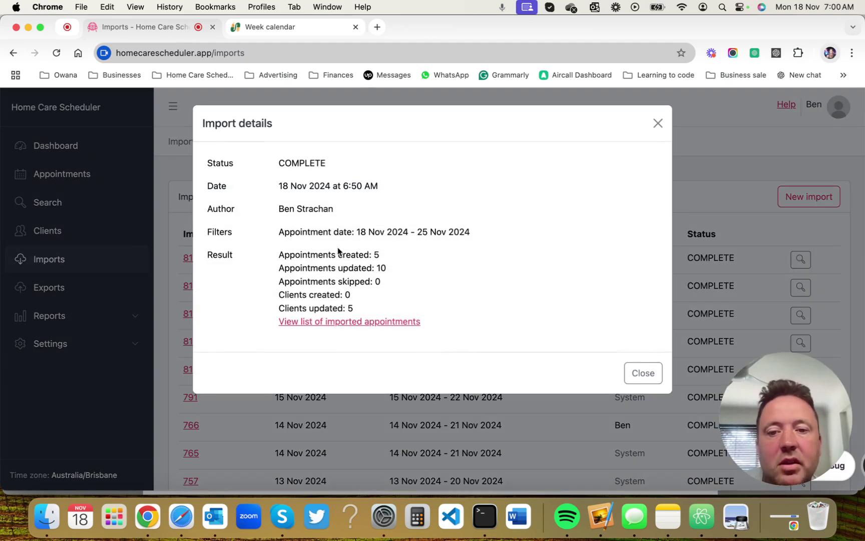
click(364, 322)
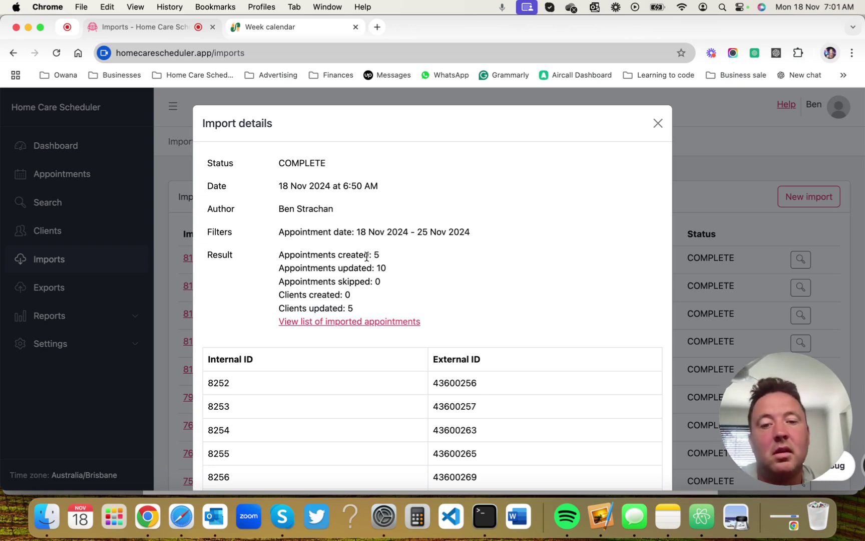
click(658, 123)
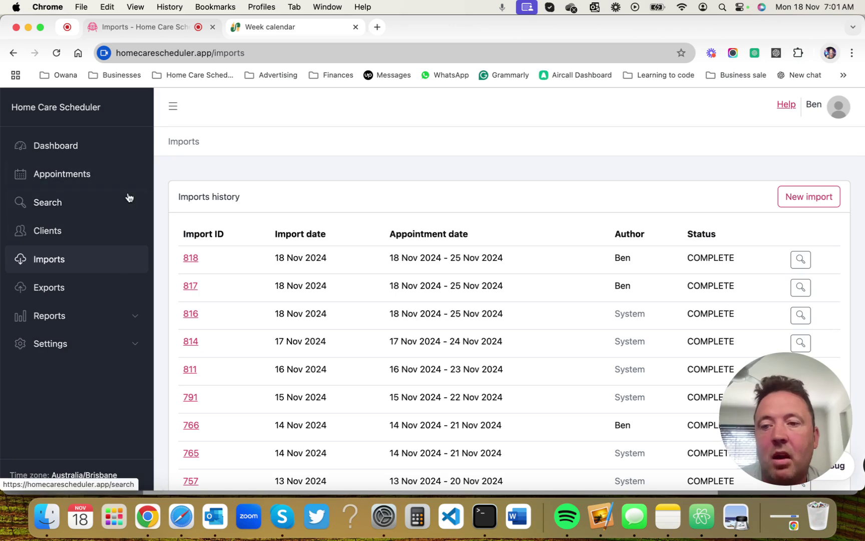
Set the first listed client's custom availability to all day on Monday, Tuesday and Thursday, and save it.
click(48, 226)
click(814, 287)
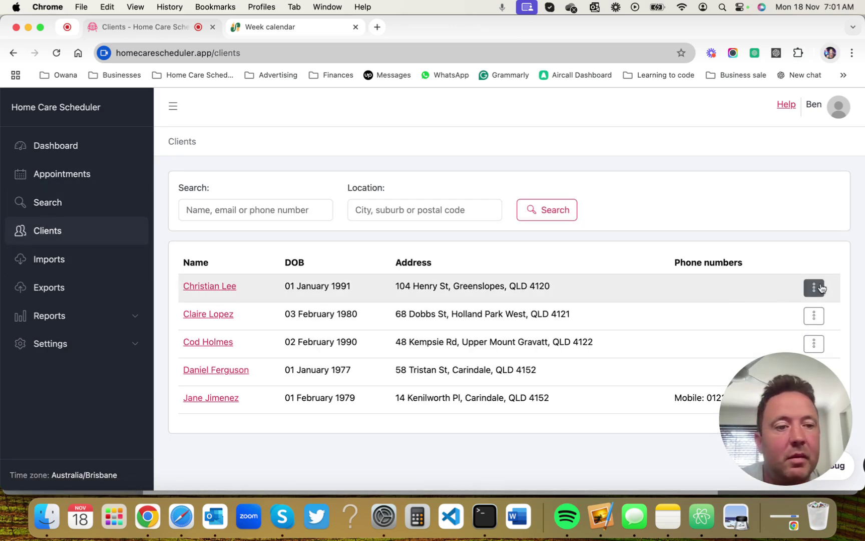
click(744, 311)
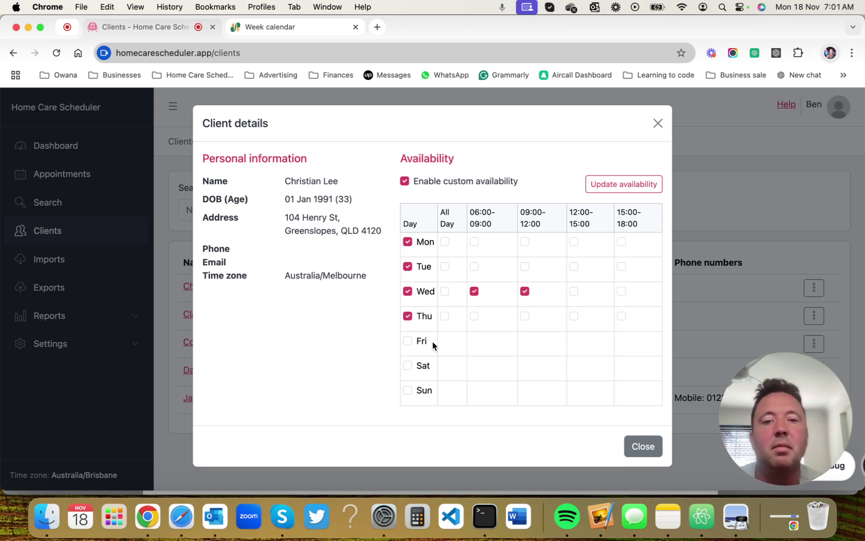
click(445, 241)
click(444, 267)
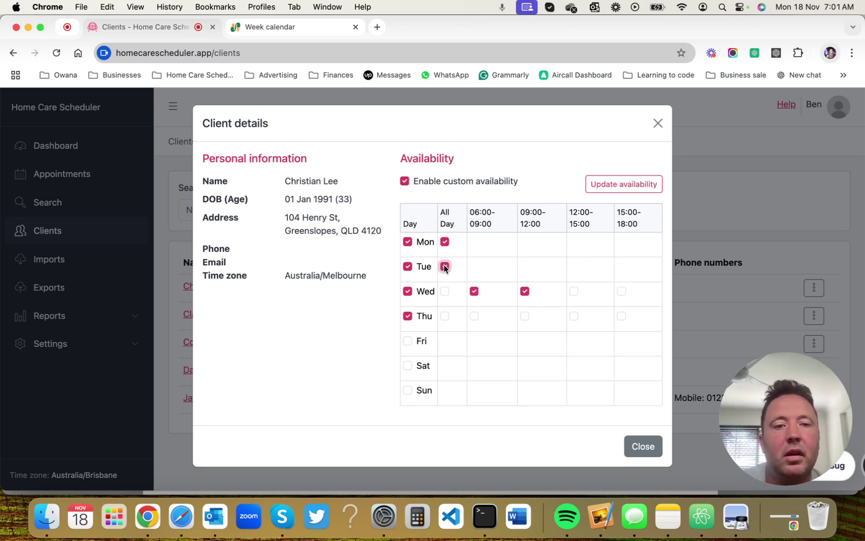
click(445, 316)
click(644, 184)
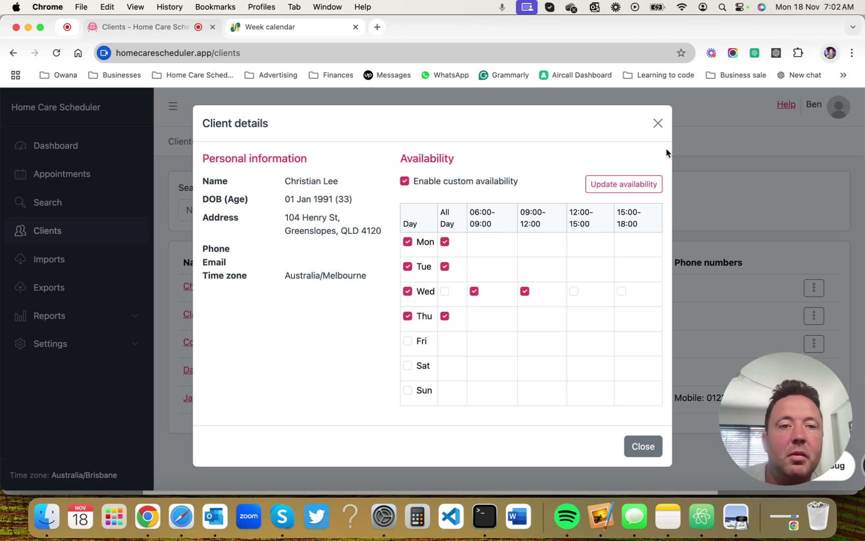
click(656, 123)
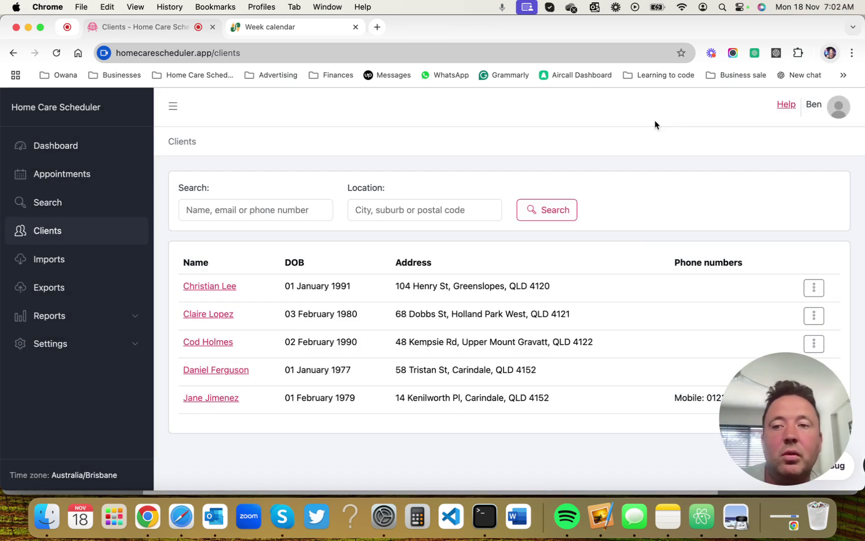
Look over the 19 Nov 2024 appointments with their travel legs and open the travel report page.
click(93, 176)
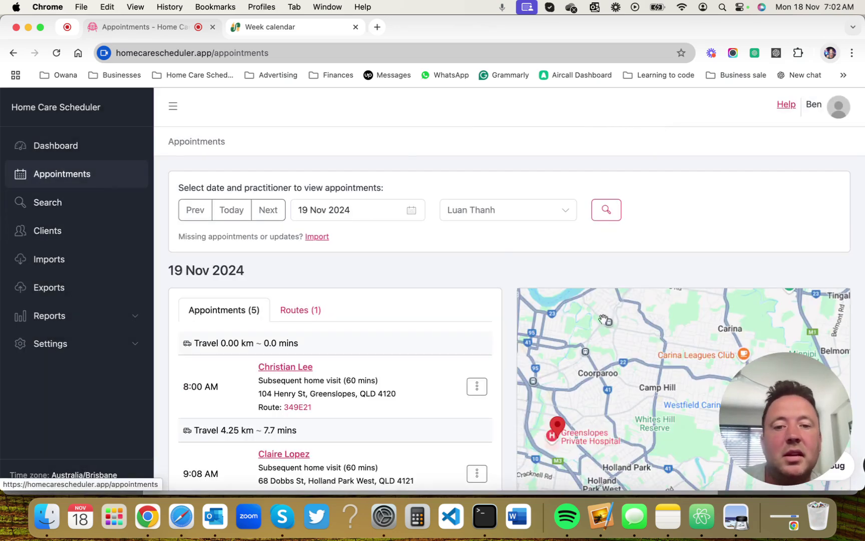
scroll(512, 415, down, 5)
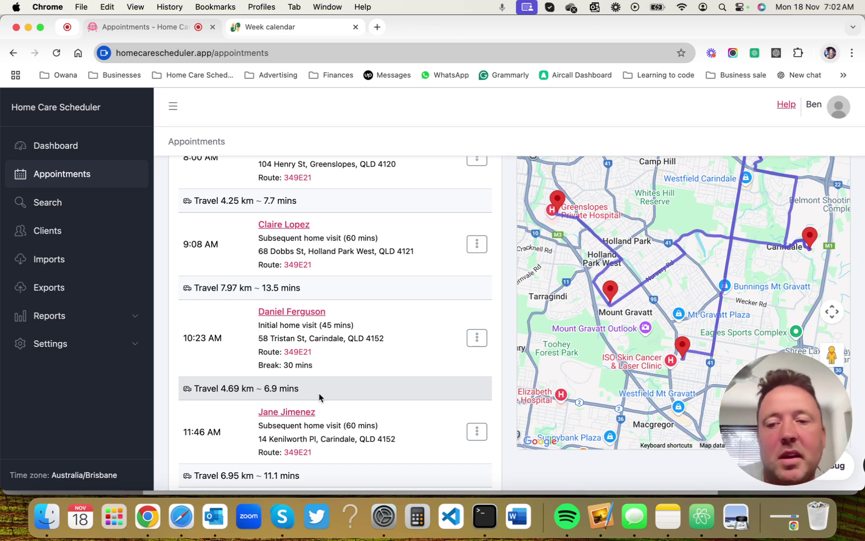
click(60, 315)
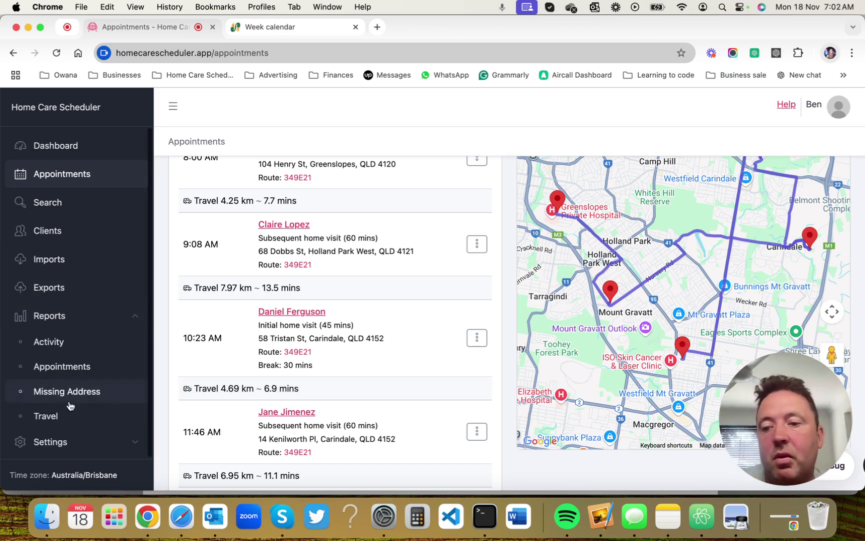
click(69, 415)
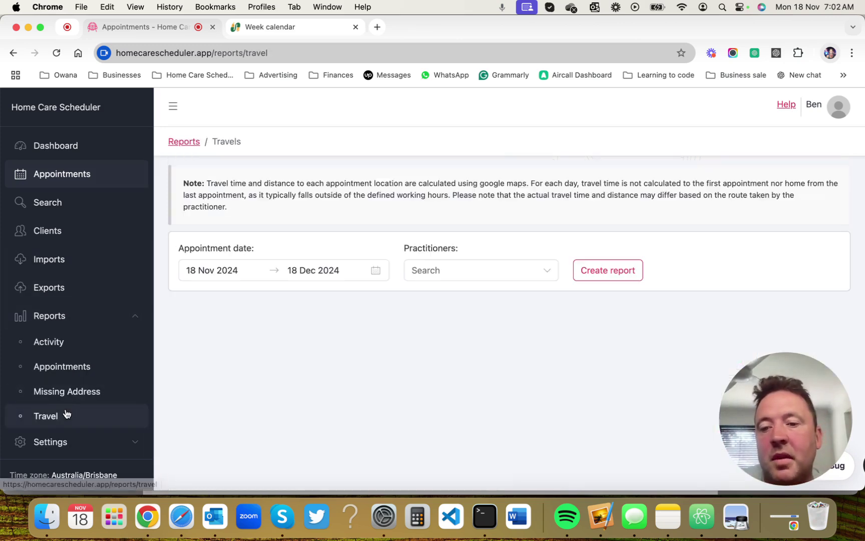
Return to the 19 Nov 2024 appointments and run the optimization on their route.
click(68, 184)
scroll(280, 431, down, 3)
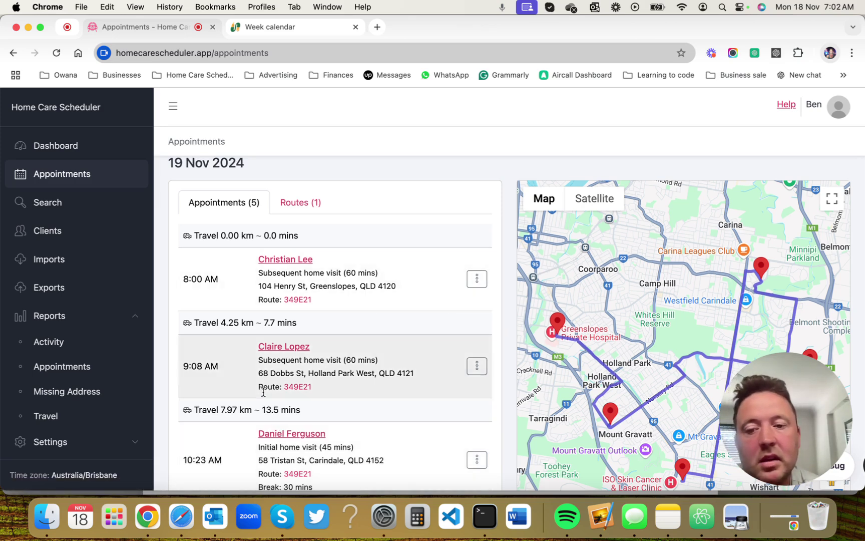
click(294, 201)
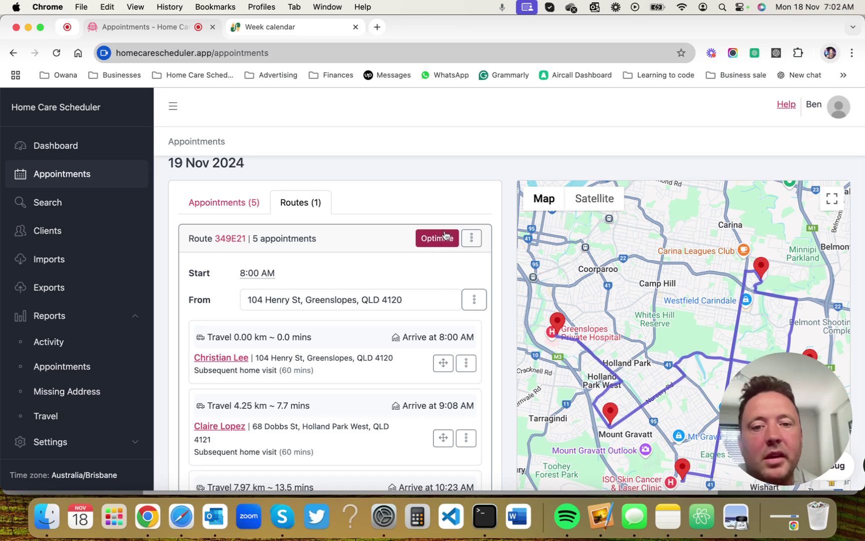
click(430, 239)
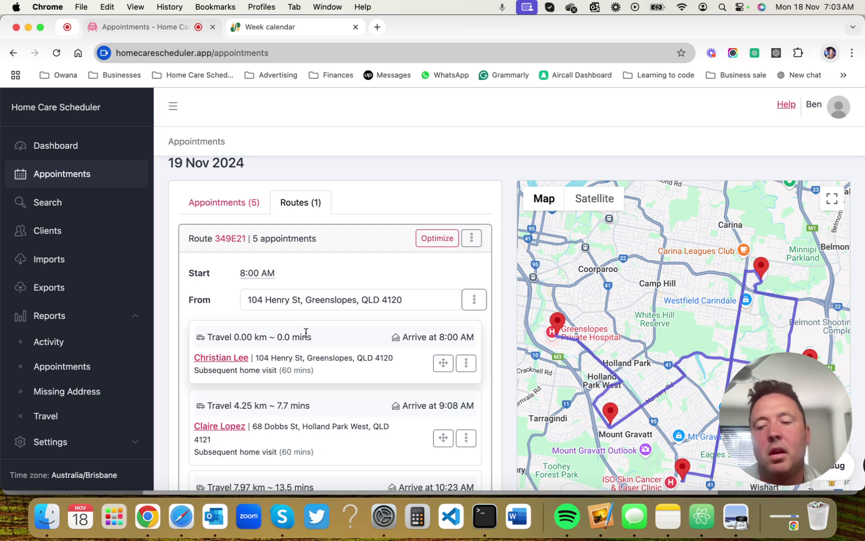
click(57, 315)
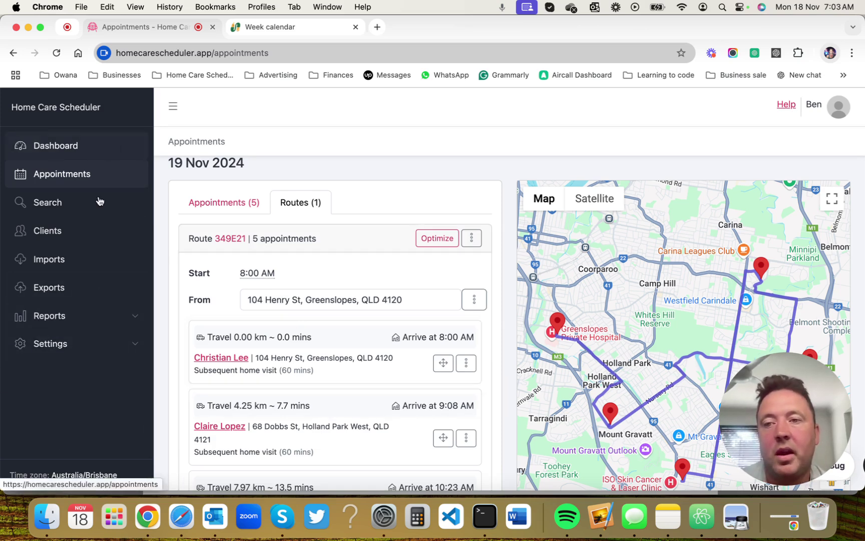
Switch to Preview to examine the sample daily appointment schedule email, and return to Chrome.
click(736, 524)
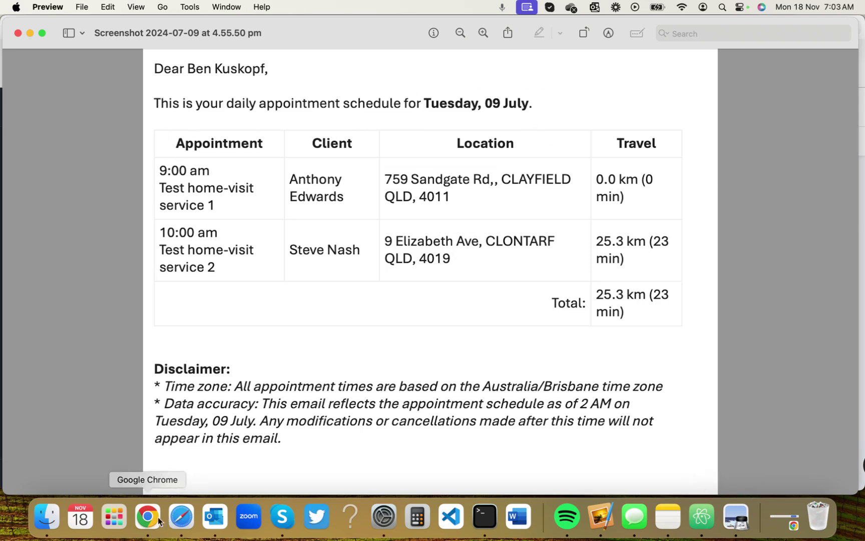
mouse_move(436, 244)
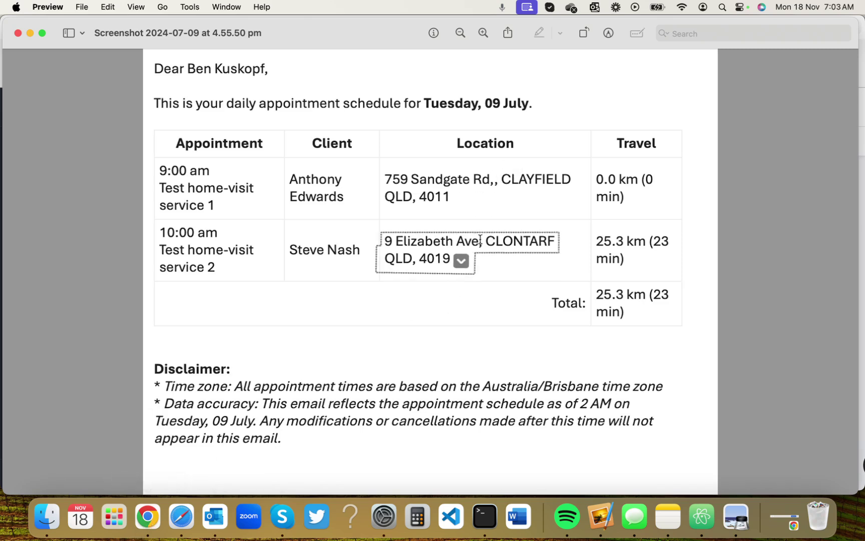
mouse_move(491, 181)
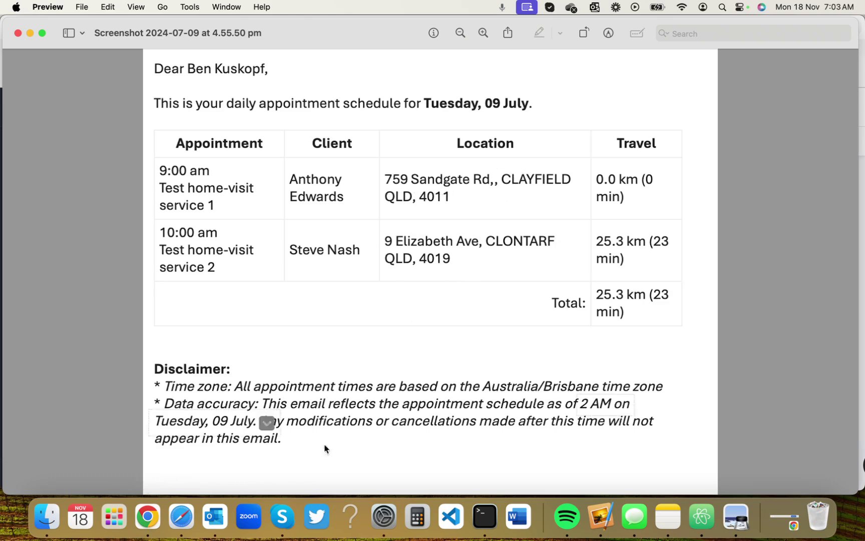
click(147, 517)
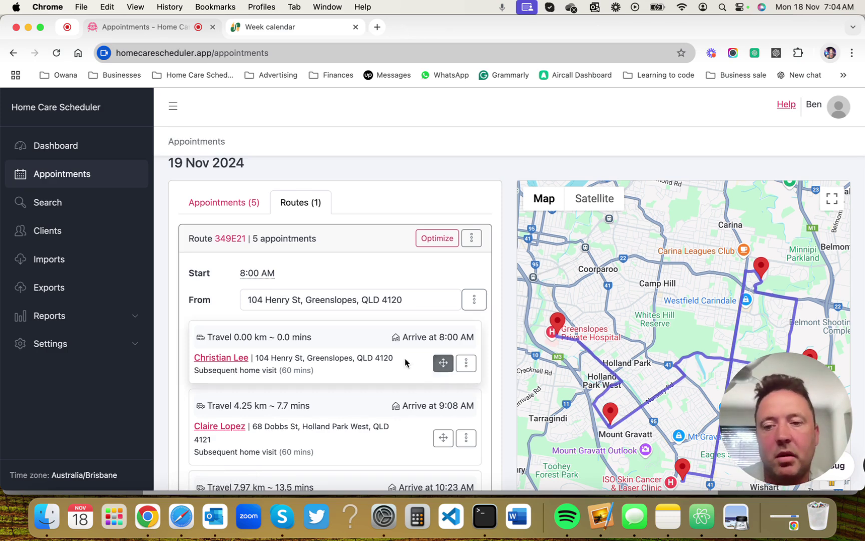
Open the dashboard and review the summary figures and the map of today's appointments.
click(46, 147)
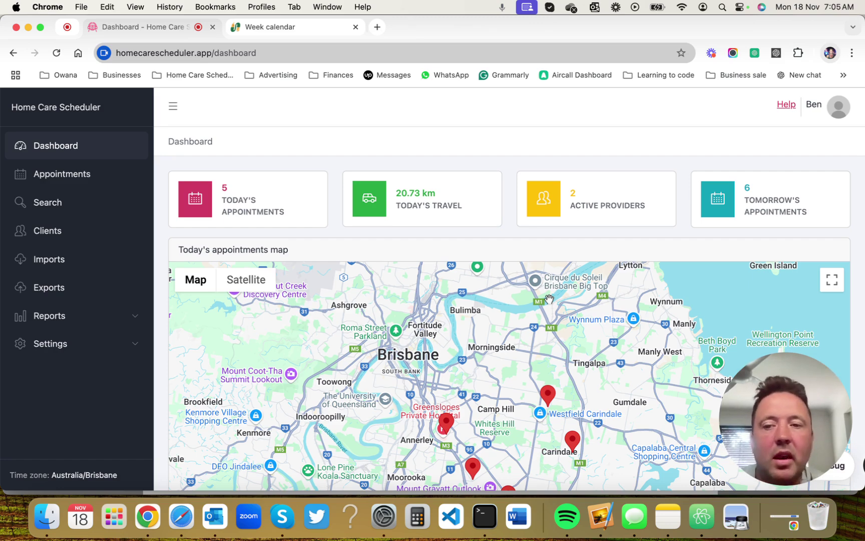
scroll(243, 380, down, 3)
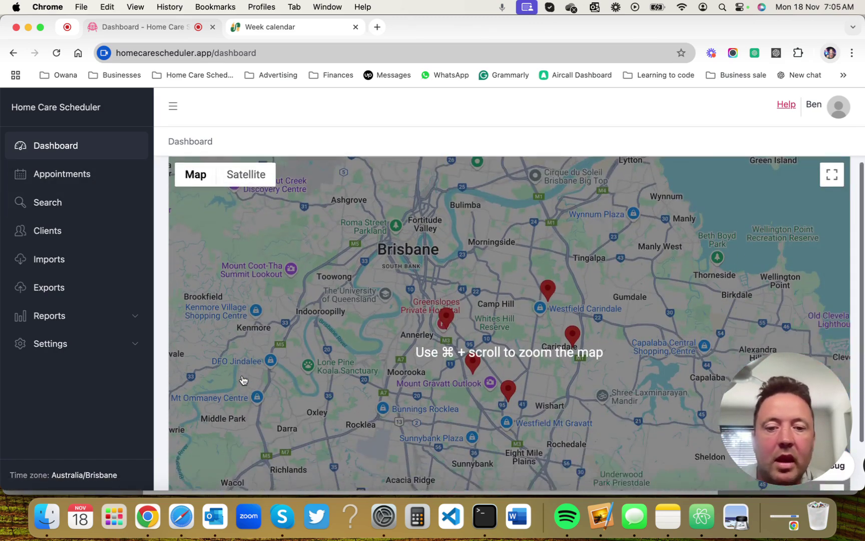
scroll(243, 379, down, 2)
scroll(245, 395, up, 5)
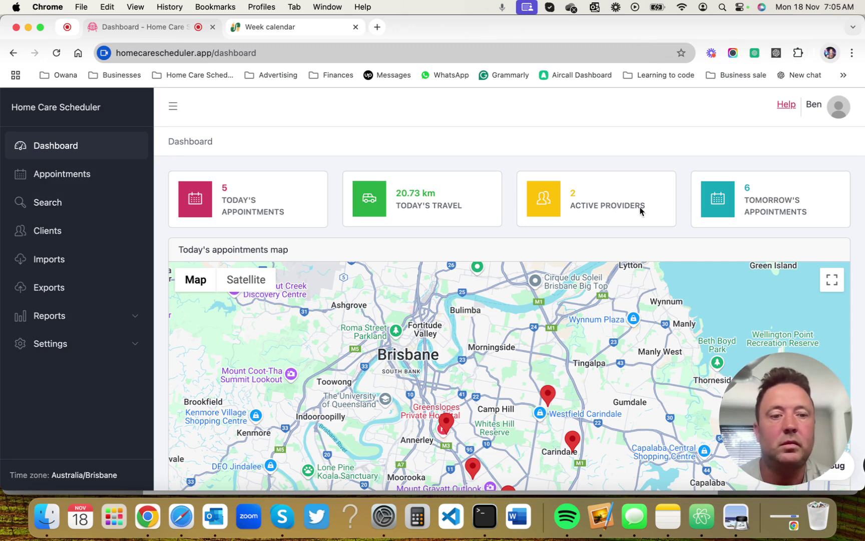
mouse_move(804, 435)
drag(792, 411, 669, 410)
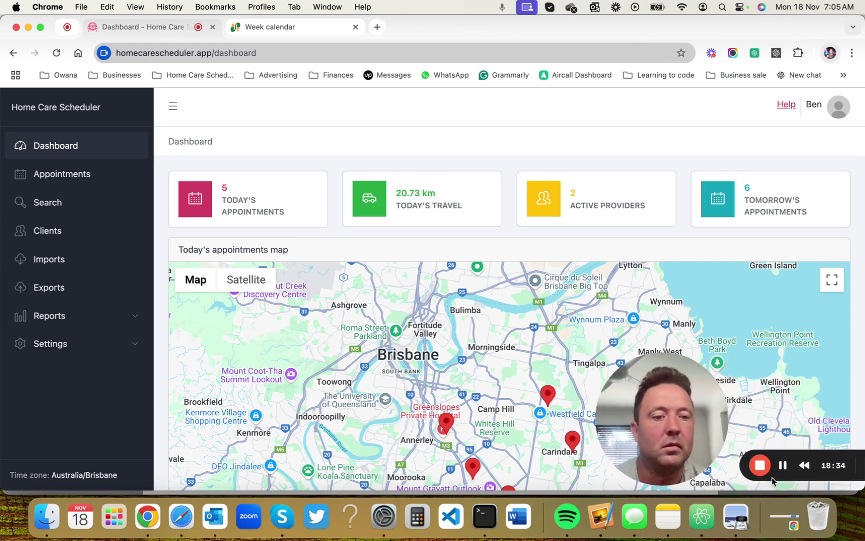